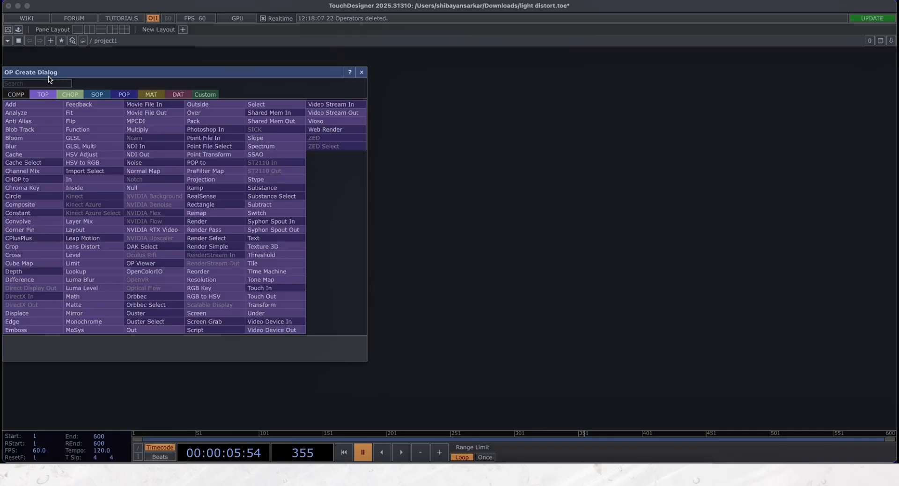
- Add a Sphere SOP to the empty project network
text(sph)
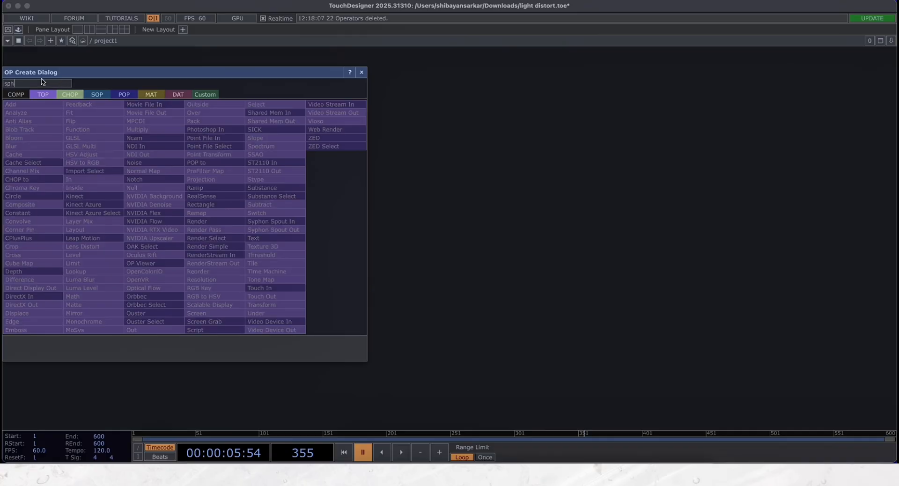
click(97, 94)
click(206, 171)
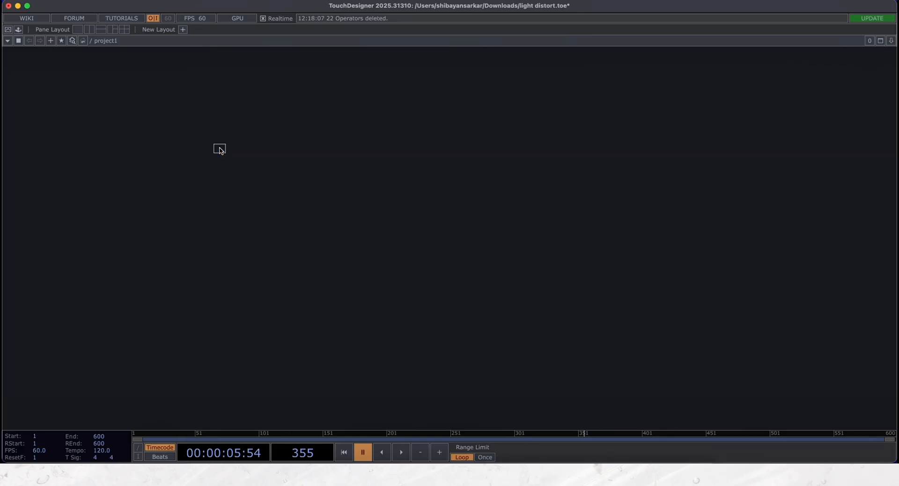
scroll(136, 160, up, 10)
drag(142, 259, 181, 291)
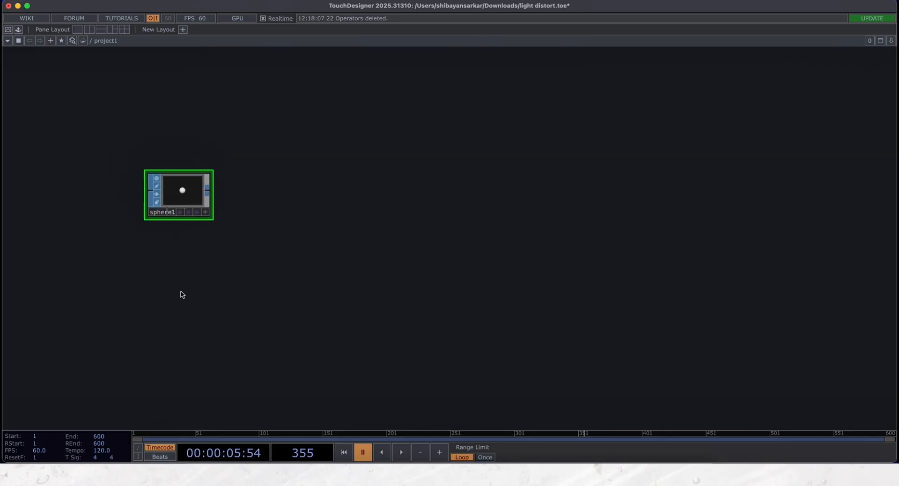
- Set the sphere's radius to 0.1 on all three axes and turn on Reverse Anchors
key(p)
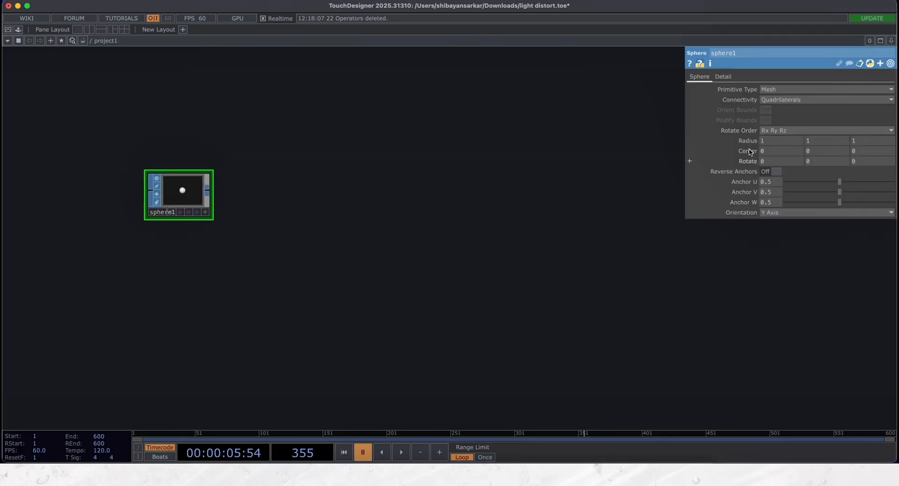
mouse_move(750, 141)
mouse_down()
mouse_move(749, 130)
mouse_move(735, 131)
mouse_move(756, 149)
mouse_up()
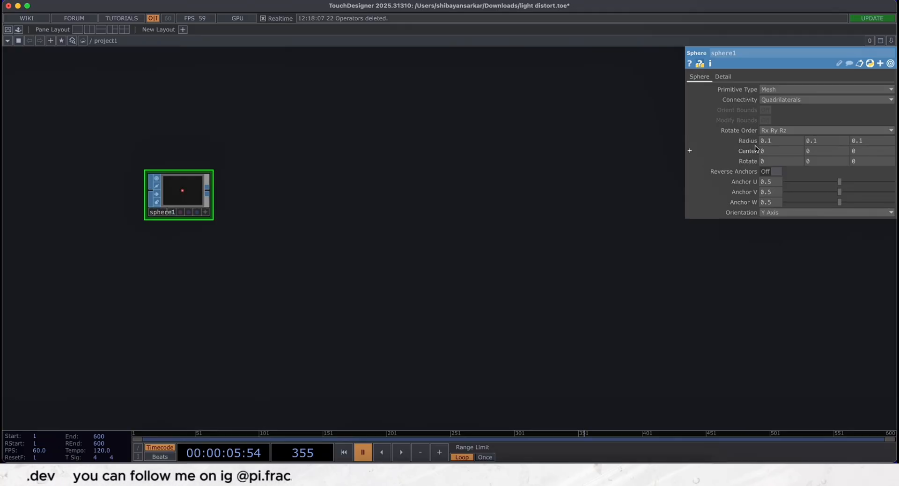
click(770, 171)
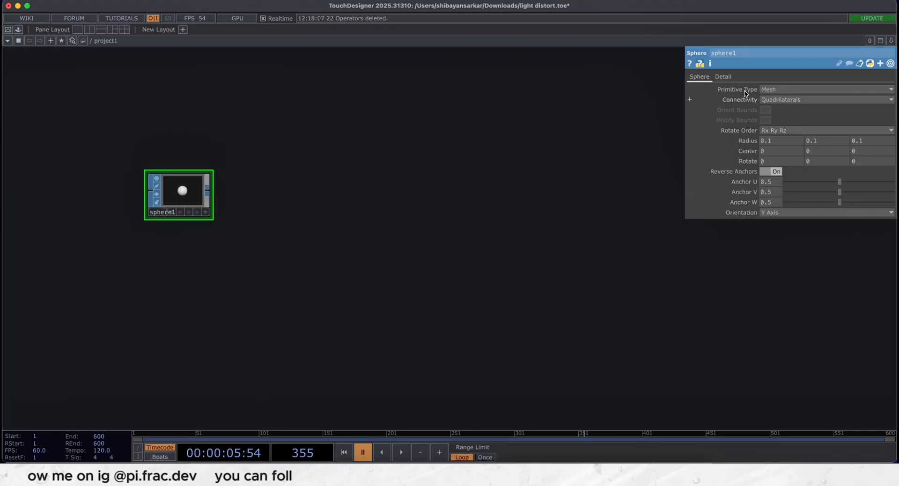
- Reduce the sphere's mesh detail to 3 rows and 3 columns
click(722, 76)
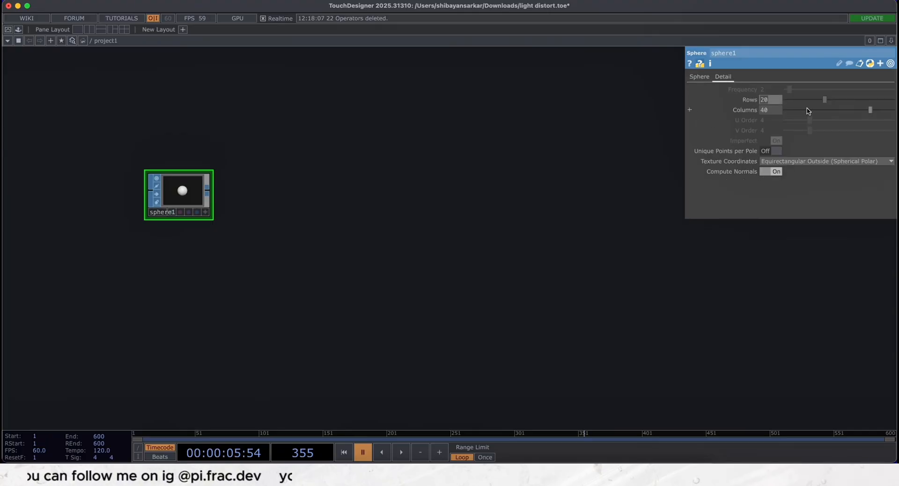
text(3)
click(765, 110)
text(3)
key(Return)
drag(284, 307, 277, 334)
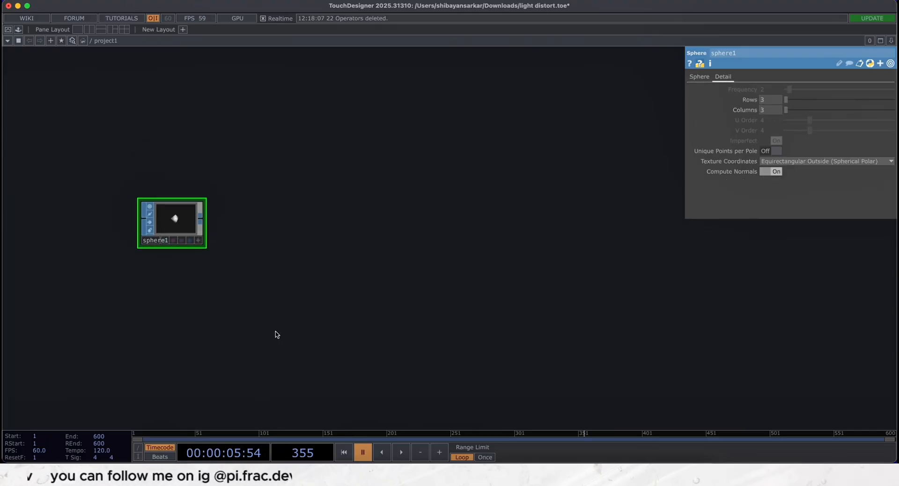
- Add a Particle SOP fed by the sphere's output
key(Tab)
text(par)
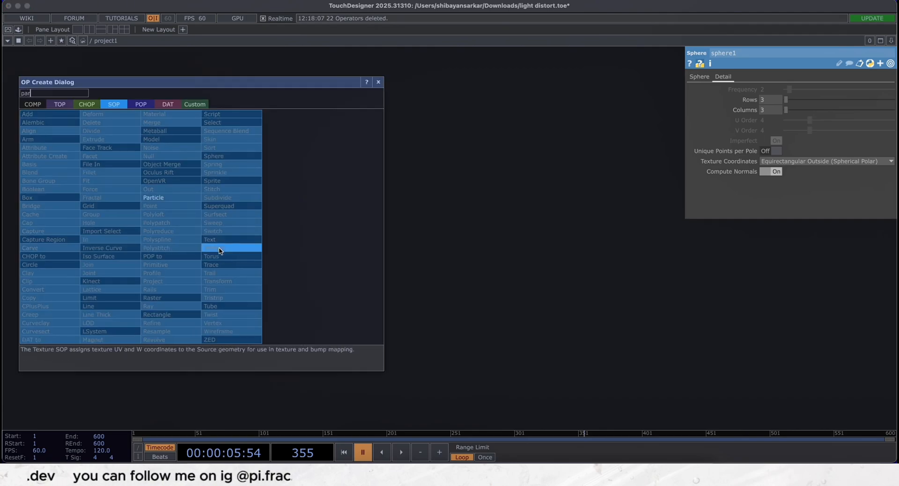
click(168, 197)
click(264, 227)
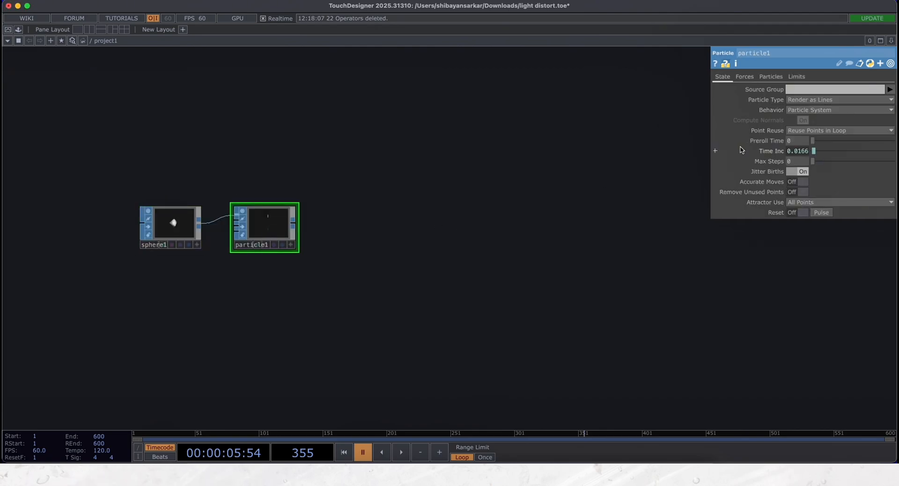
- Set the particle system's wind to .36, -.05, 0 and its turbulence to -.335, .74, -.561
click(773, 151)
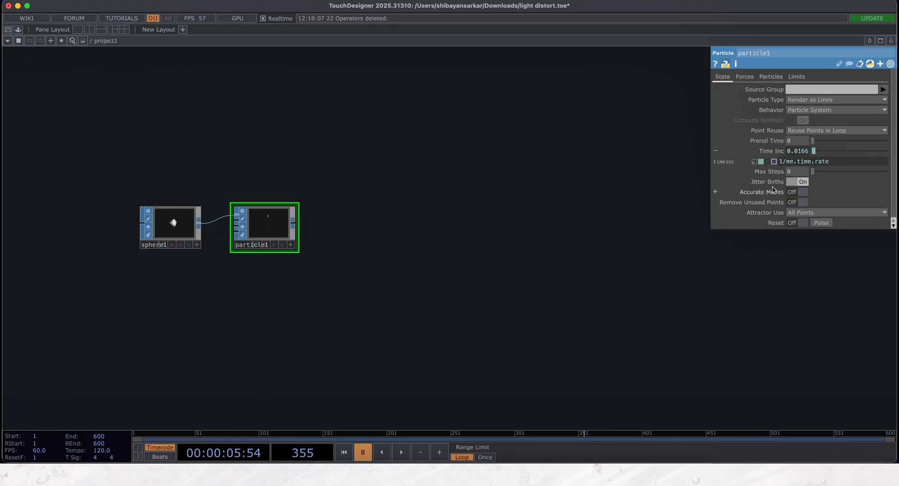
click(775, 152)
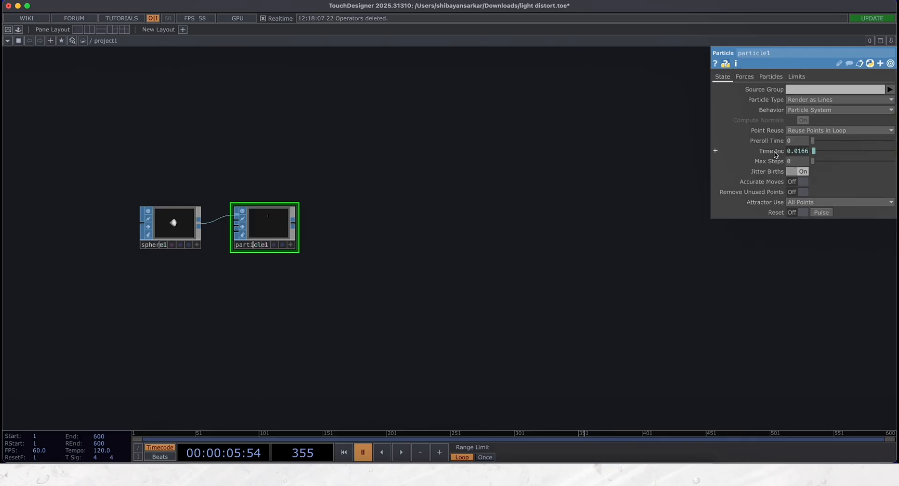
click(744, 76)
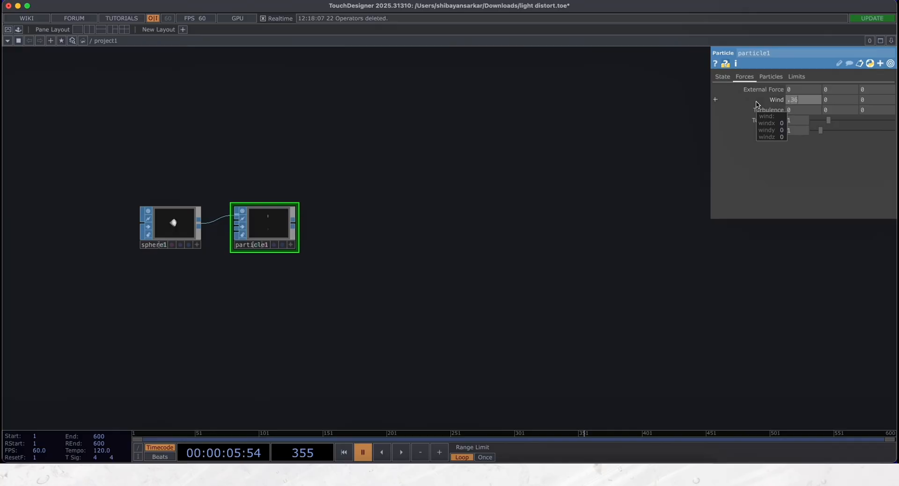
key(Tab)
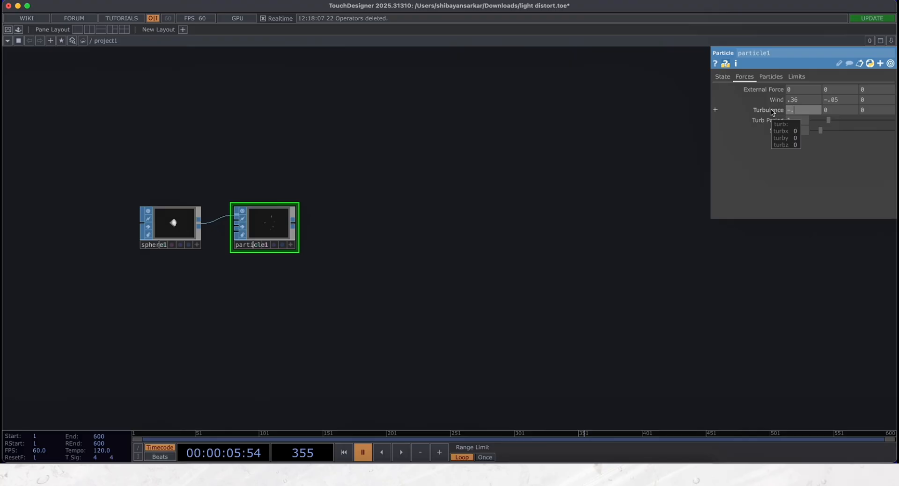
click(833, 111)
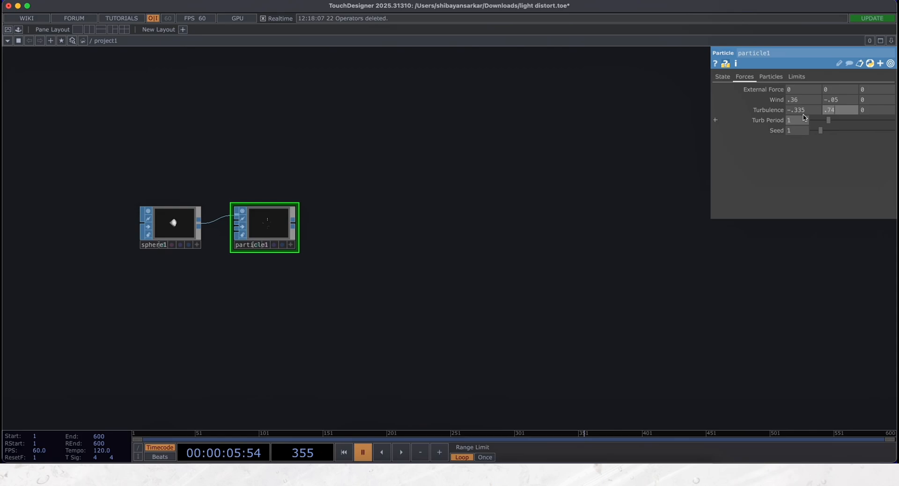
click(865, 111)
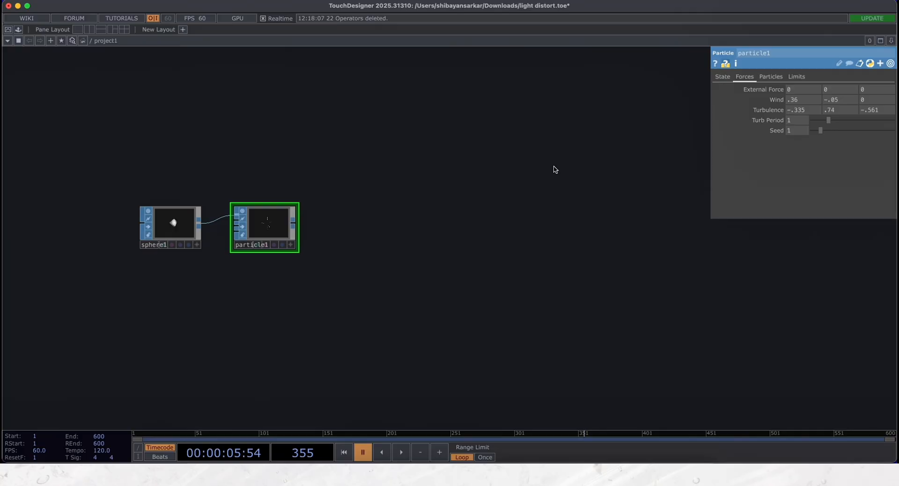
- Set the particle Birth to 300 and Life Expect to 4, and play the timeline briefly to preview the trails
click(770, 77)
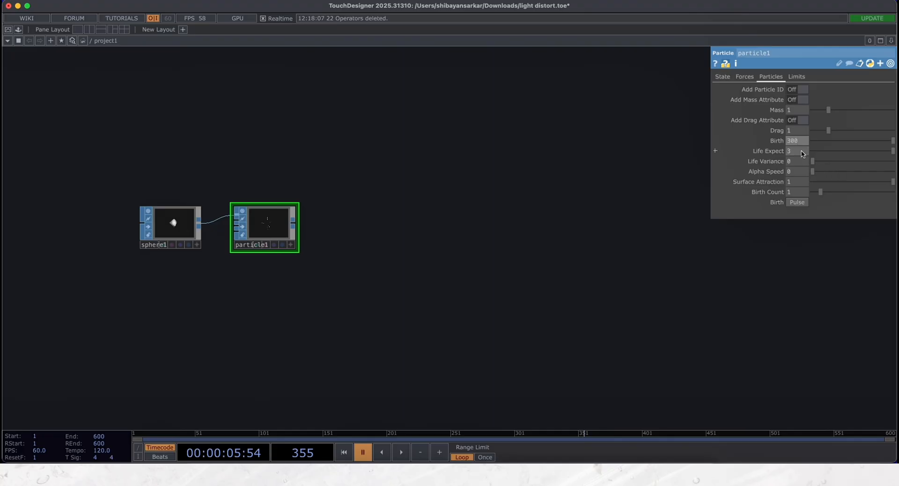
scroll(252, 263, up, 10)
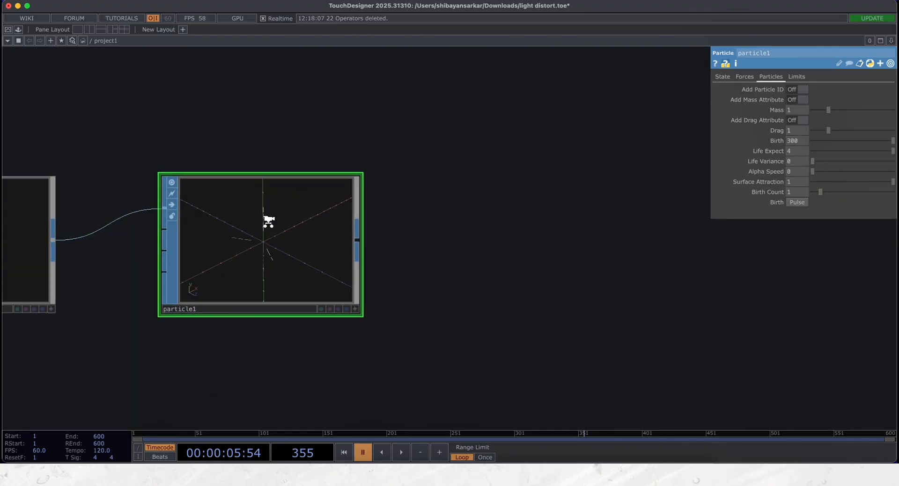
key(space)
scroll(281, 287, up, 2)
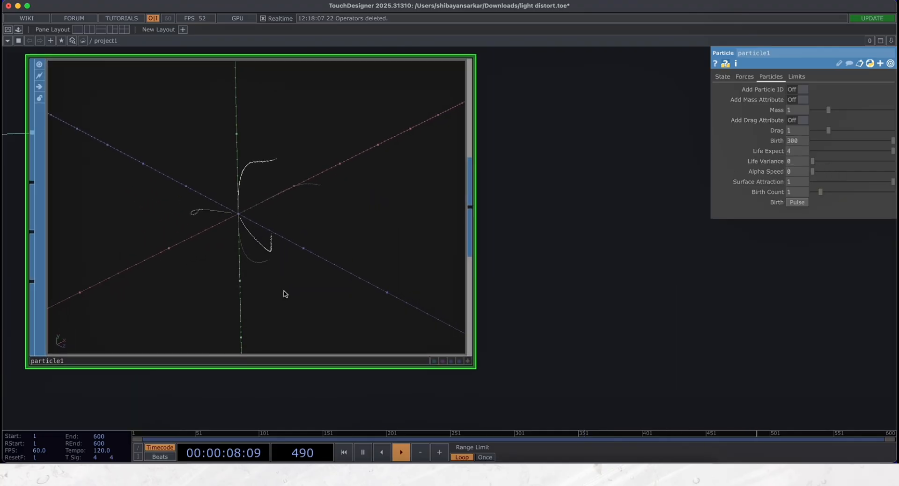
key(space)
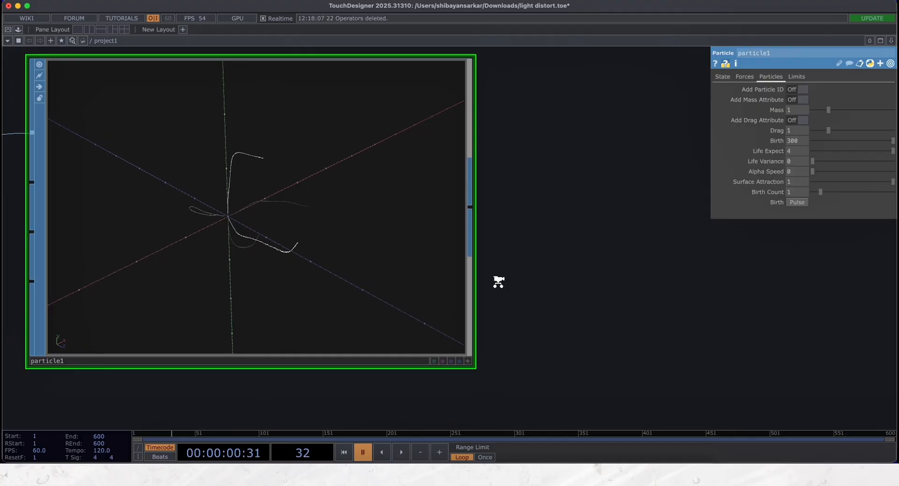
- Add a Copy SOP after the Particle SOP, taking the particles as its first input
scroll(494, 280, down, 4)
scroll(407, 286, right, 3)
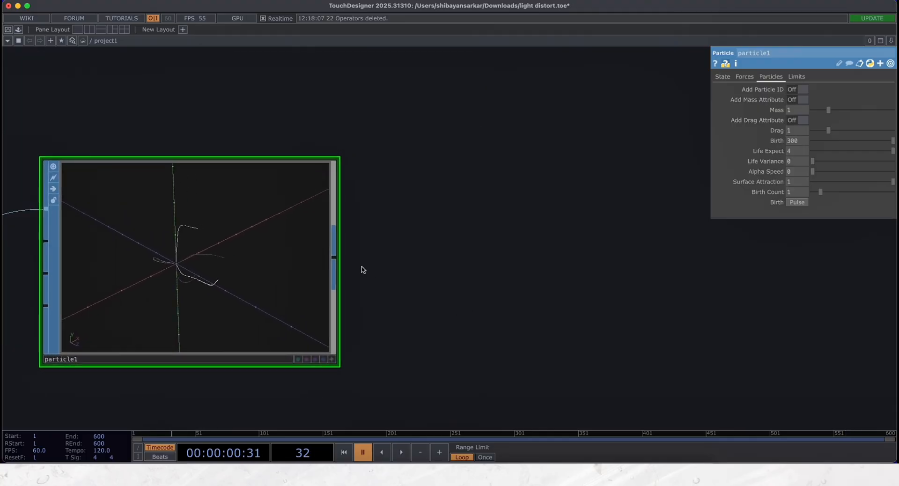
key(Tab)
text(cop)
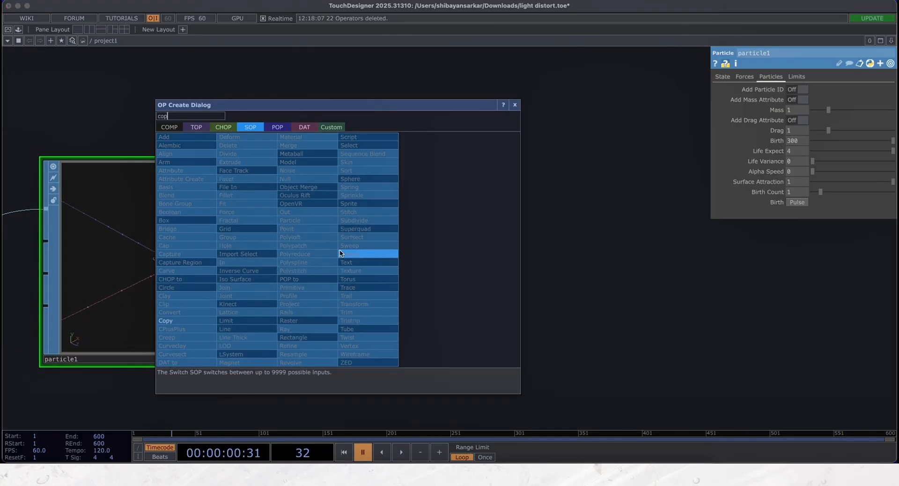
click(187, 321)
click(588, 292)
scroll(589, 293, down, 10)
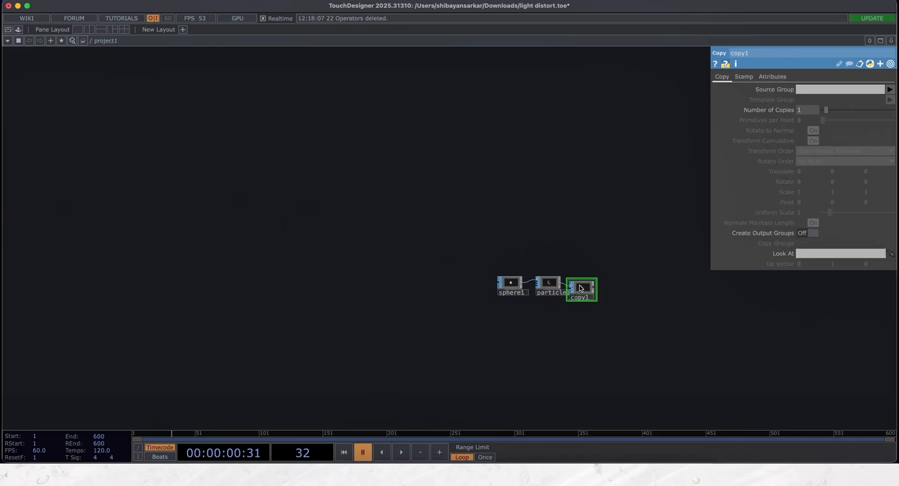
scroll(566, 312, up, 1)
drag(566, 313, 358, 340)
scroll(356, 328, up, 5)
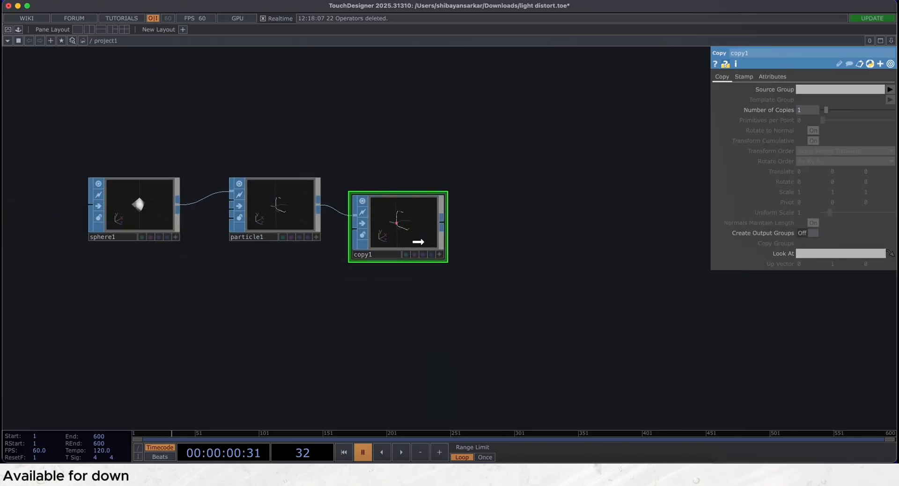
- Place an Add SOP below the sphere and turn on Add Points to create a point at the origin
scroll(290, 307, left, 5)
scroll(317, 297, down, 4)
key(Tab)
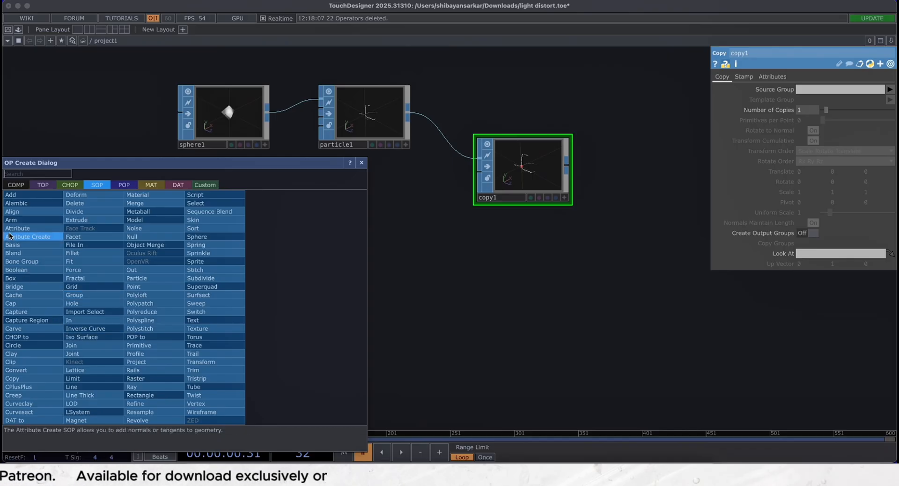
click(19, 195)
click(291, 307)
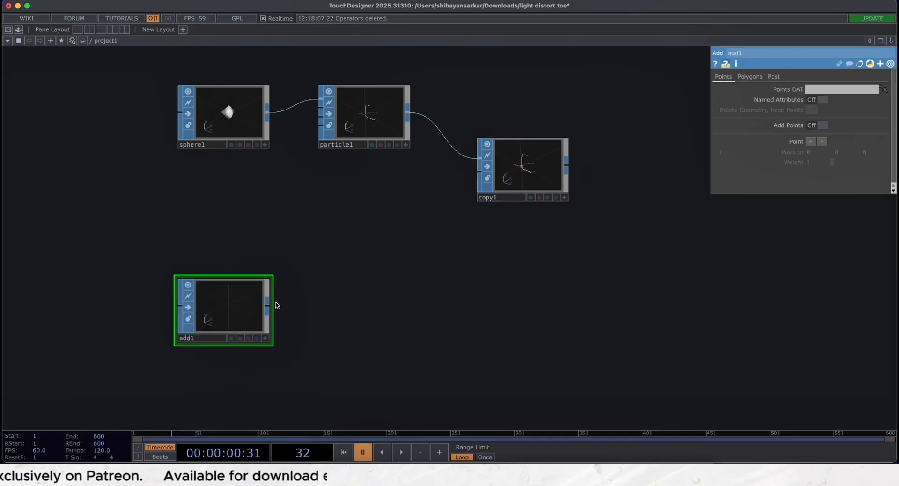
click(822, 125)
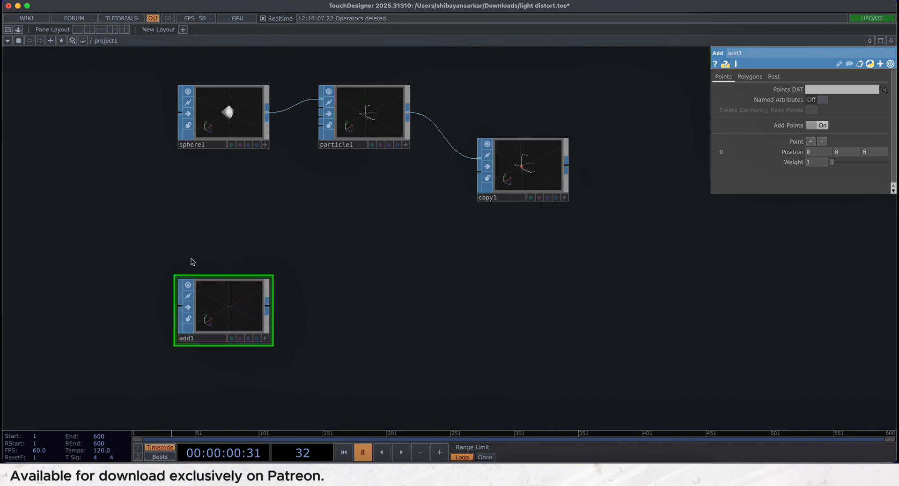
- Append a Convert SOP to the Add SOP and set it to convert to Particles Per Point
right_click(267, 307)
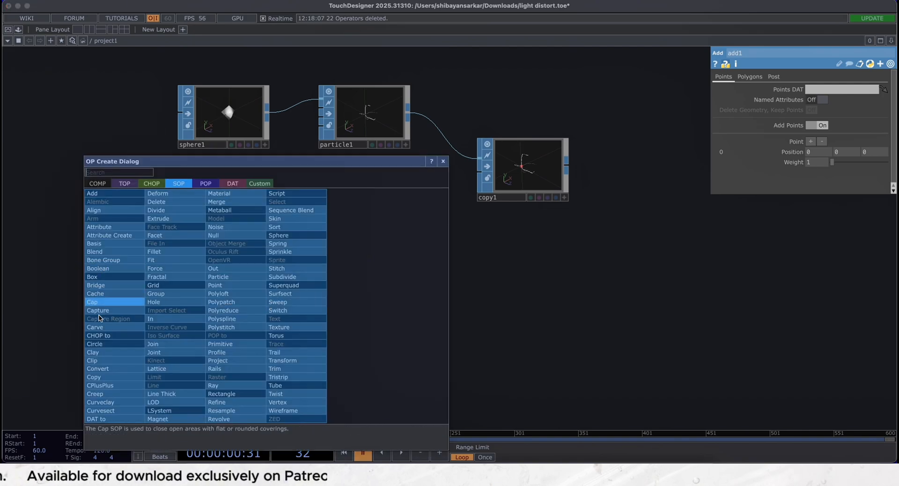
click(96, 369)
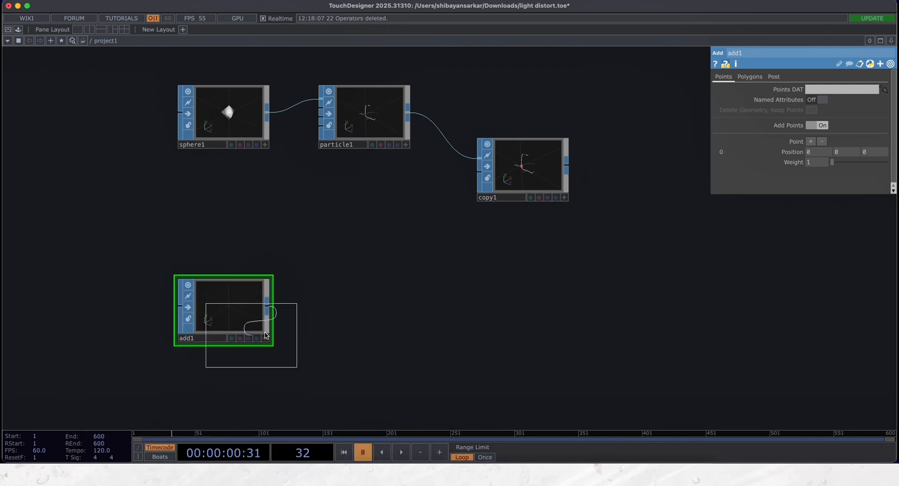
click(370, 309)
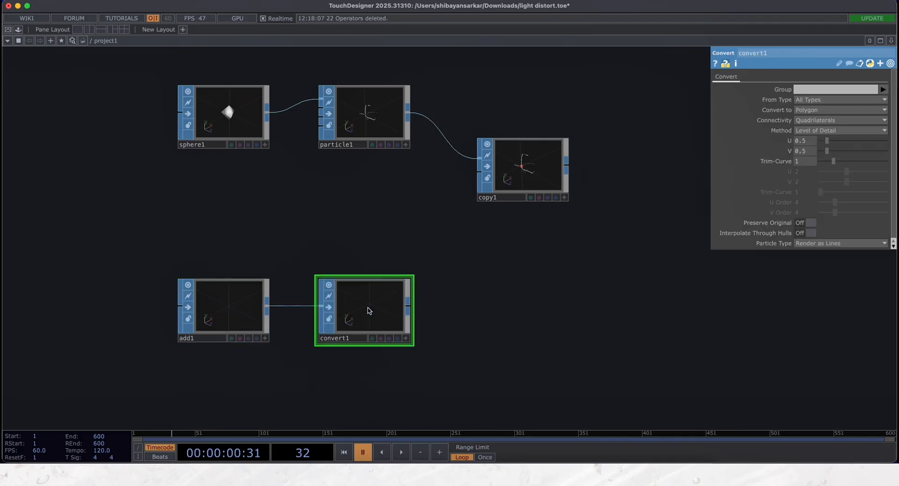
click(824, 109)
click(817, 213)
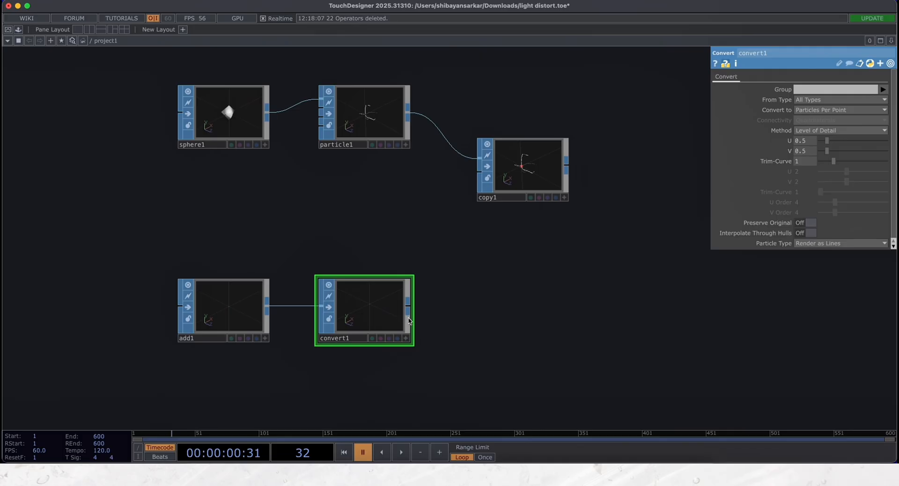
- Wire the Convert SOP's output into the Copy SOP's second input and start timeline playback
drag(407, 312, 477, 173)
drag(512, 276, 411, 302)
scroll(415, 186, up, 10)
key(space)
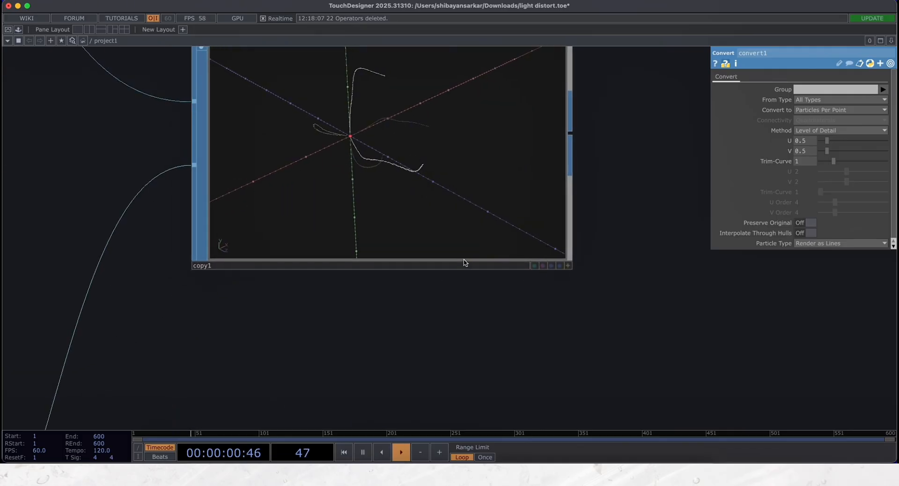
- Set the Copy SOP's number of copies to 3 and its X rotation to 300
scroll(506, 325, down, 4)
click(461, 233)
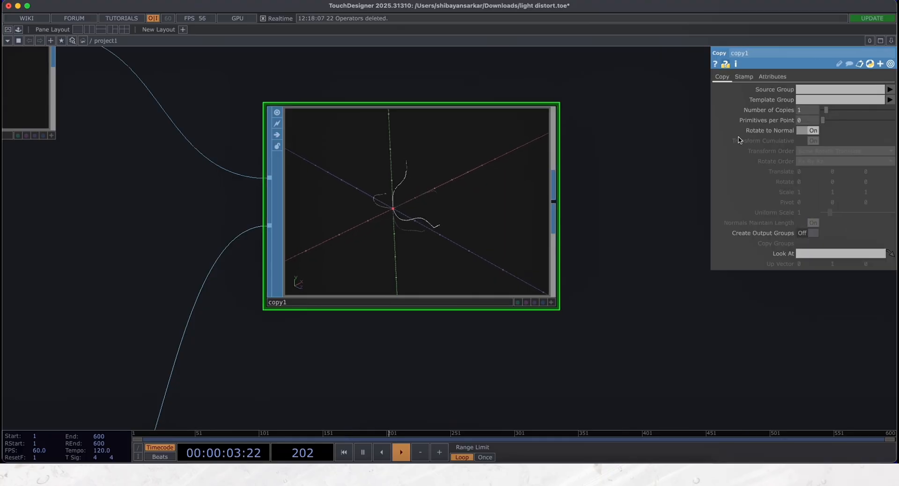
click(463, 387)
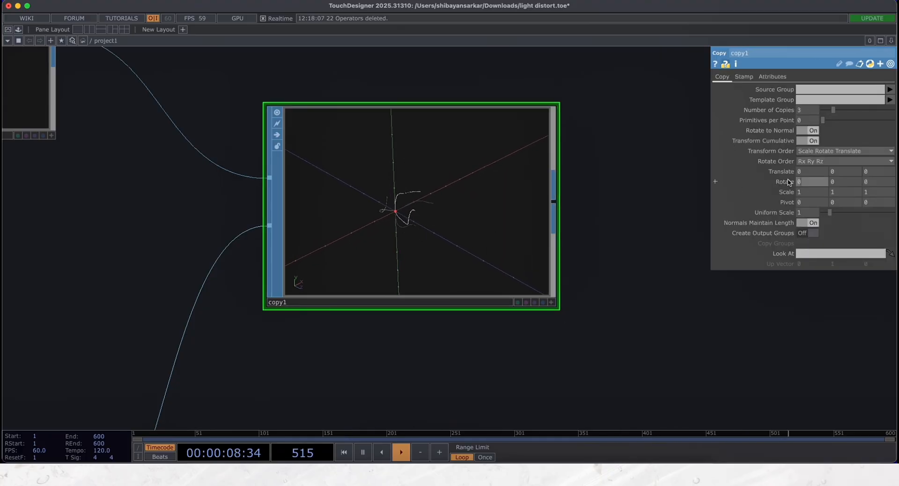
text(300)
key(Return)
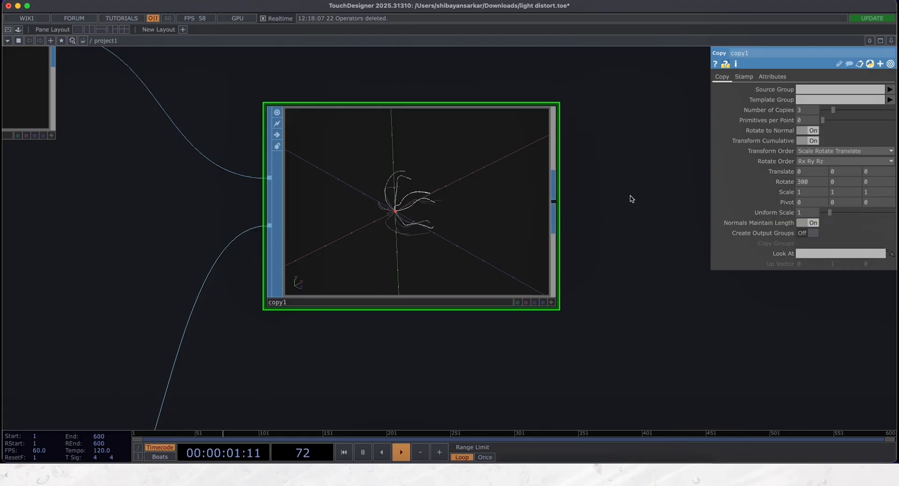
- Append a Null SOP to the Copy SOP's output and make its node narrower
drag(623, 200, 585, 208)
scroll(402, 206, up, 4)
key(space)
scroll(327, 238, up, 2)
key(space)
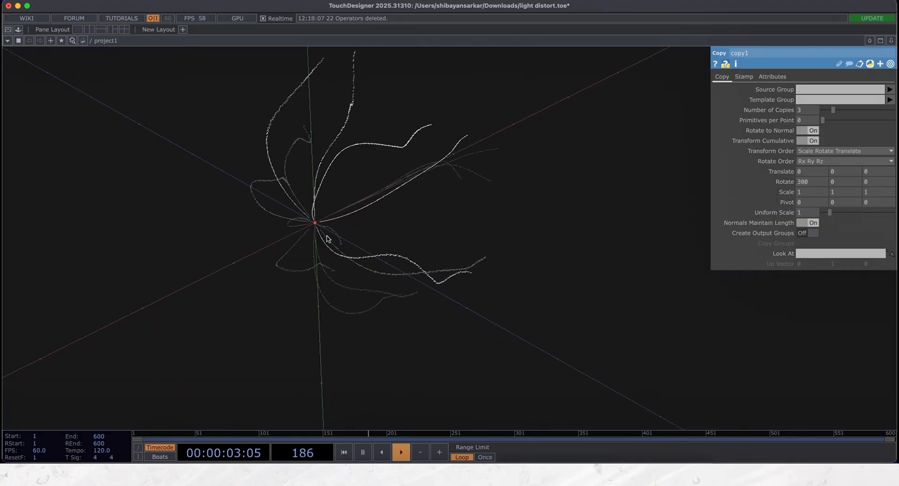
scroll(327, 238, down, 6)
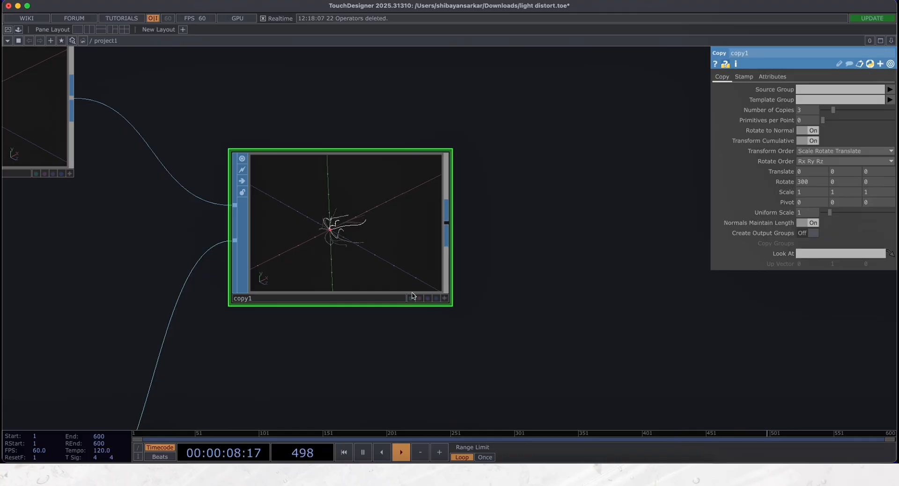
drag(490, 324, 306, 370)
key(ctrl+alt+n)
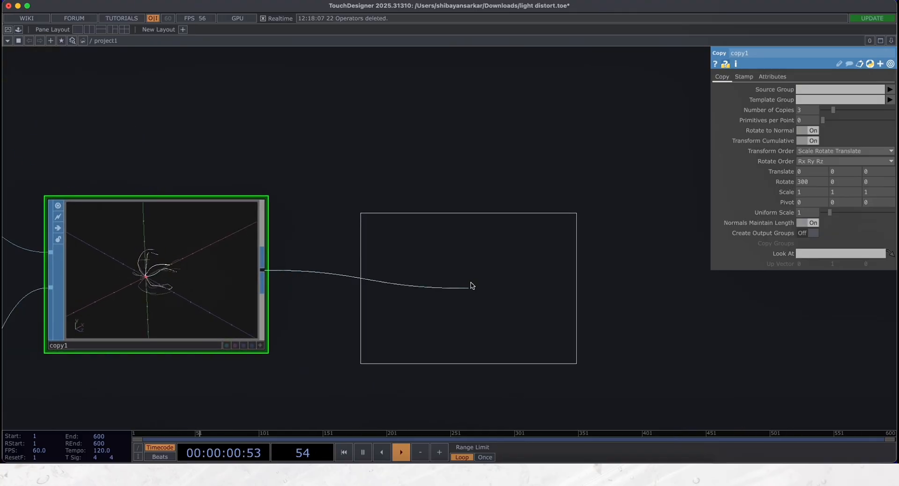
click(489, 284)
drag(598, 333, 471, 331)
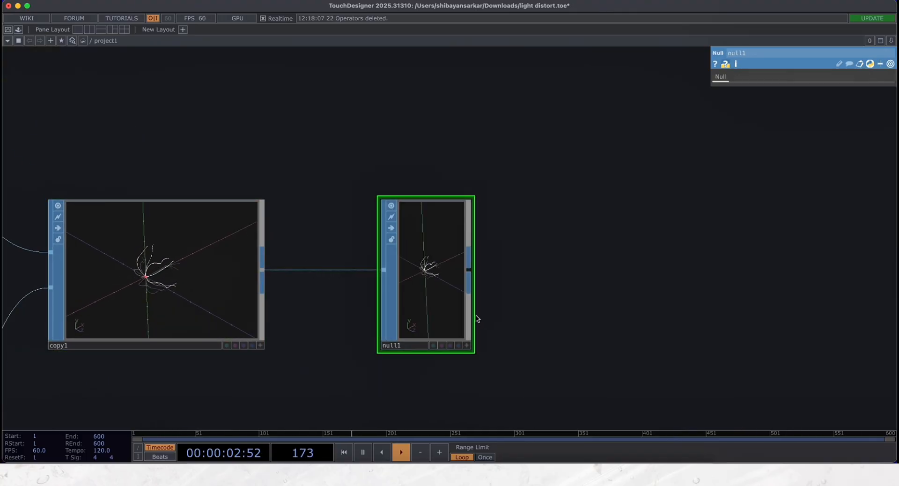
- Append a Geometry COMP to the Null SOP's output and place it beside the Null
click(468, 270)
text(ge)
click(307, 146)
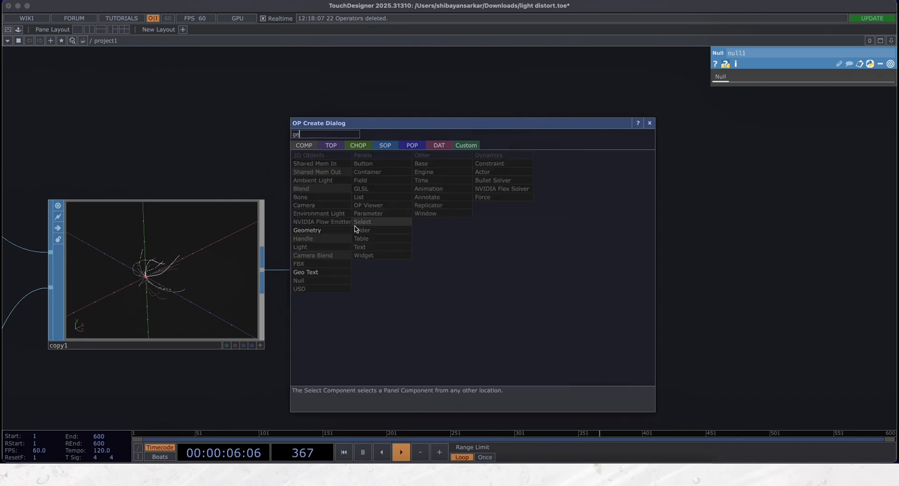
click(329, 232)
click(723, 242)
scroll(506, 318, down, 5)
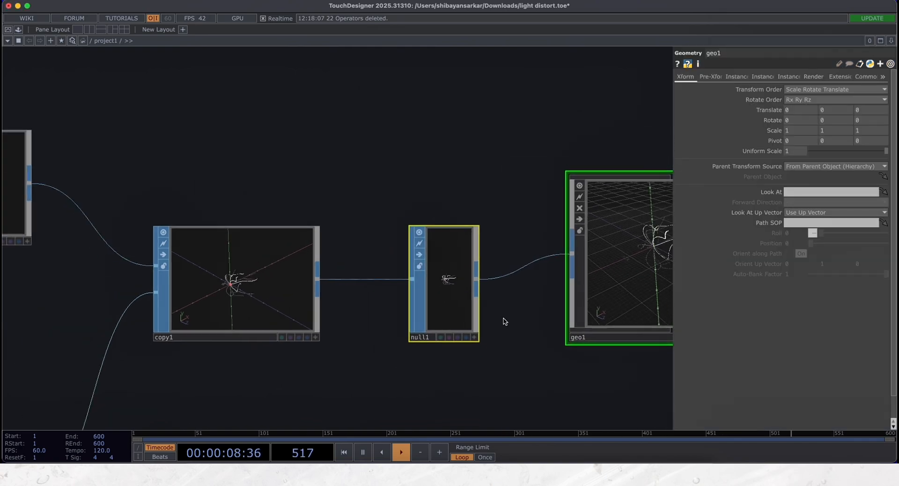
- Add a Light COMP above the Null SOP and the Geometry COMP
drag(496, 338, 221, 361)
scroll(288, 384, down, 5)
scroll(288, 385, down, 4)
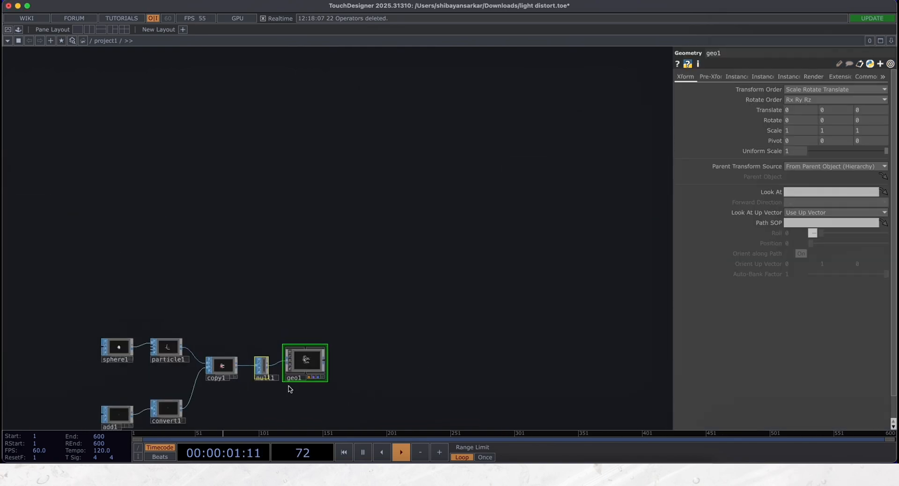
key(Tab)
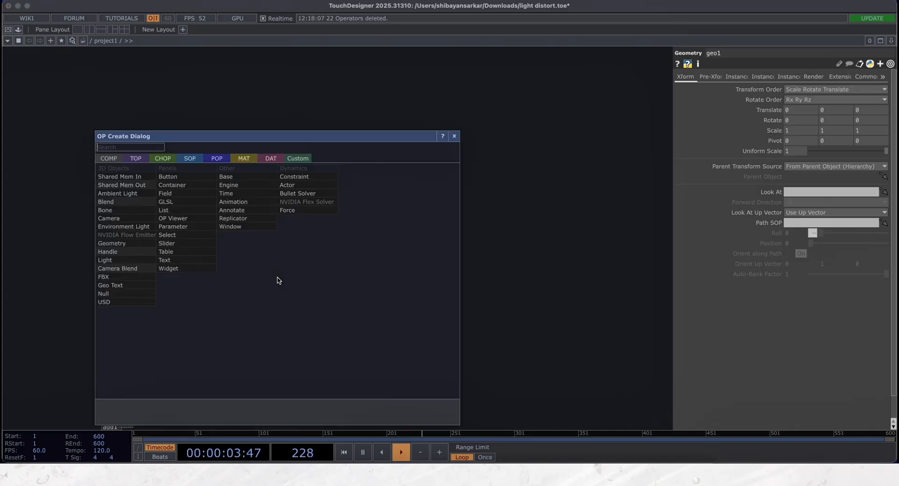
text(li)
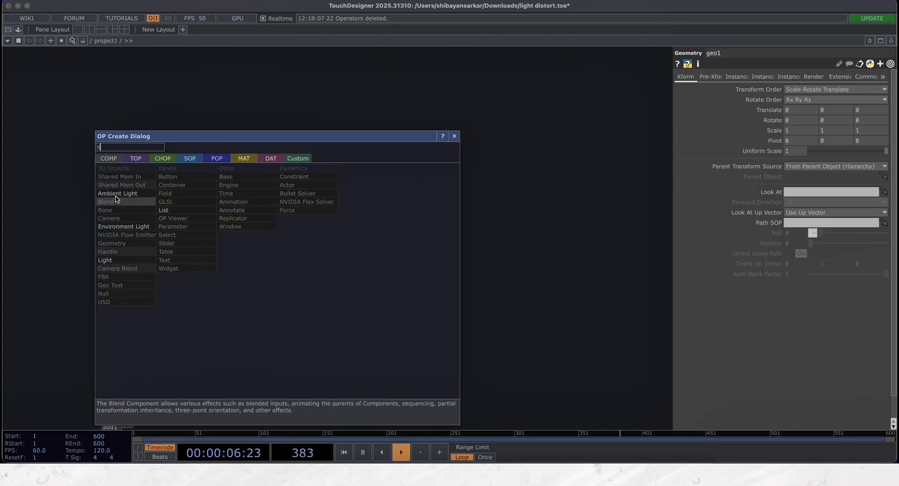
click(123, 259)
click(296, 302)
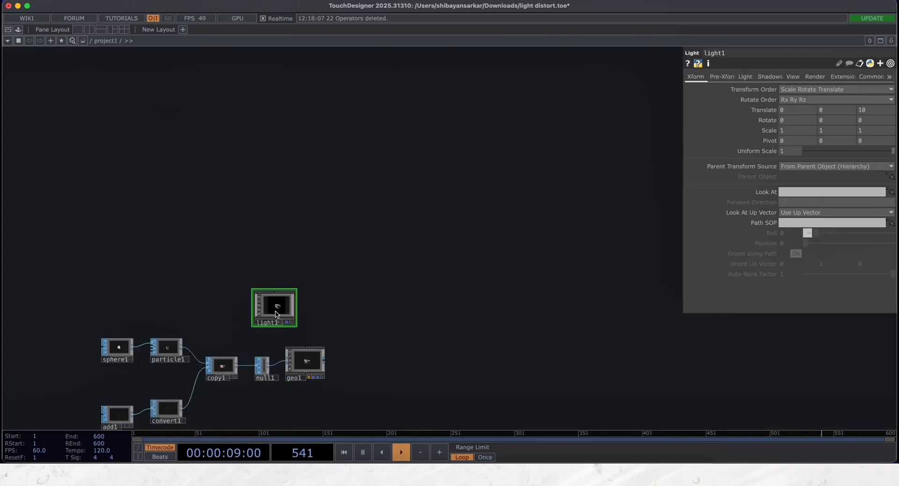
- Add a Camera COMP beside the Light COMP
scroll(278, 312, up, 3)
drag(484, 304, 352, 320)
key(Tab)
text(c)
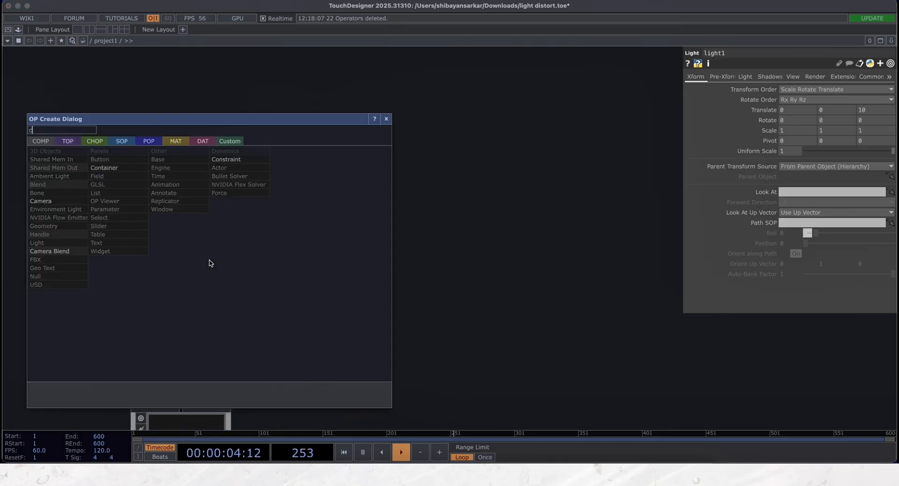
click(44, 201)
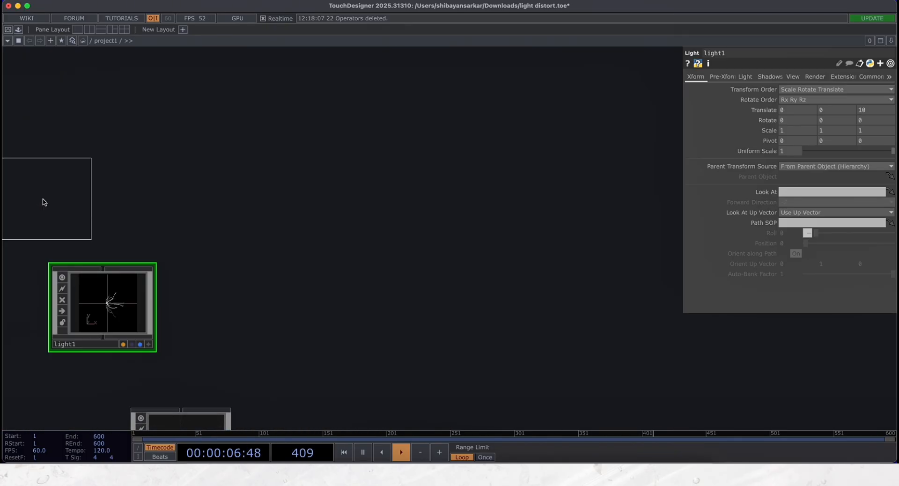
click(287, 310)
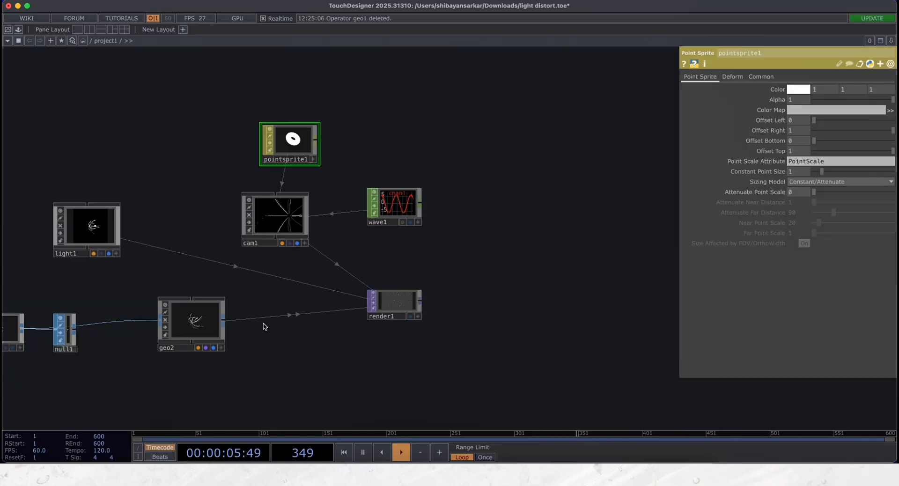
- Move the camera next to the light and assign the Point Sprite material to the Geometry COMP
drag(127, 241, 128, 241)
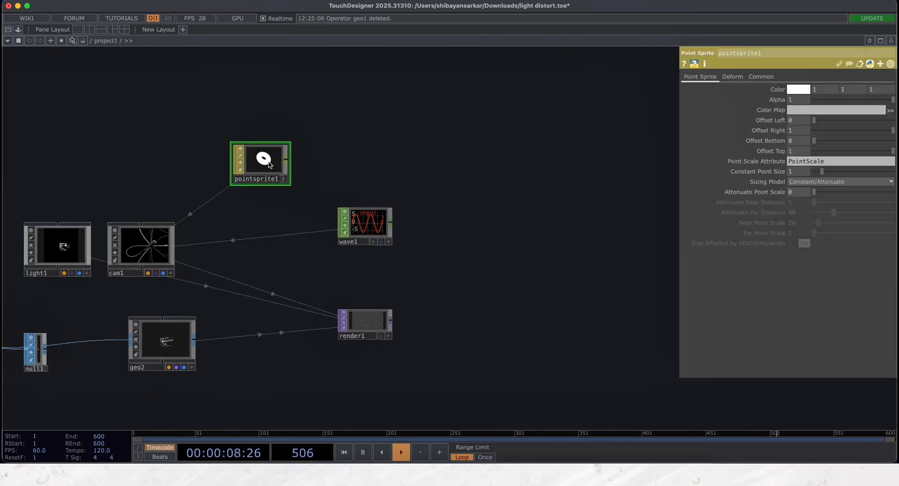
drag(269, 164, 182, 333)
drag(226, 299, 209, 282)
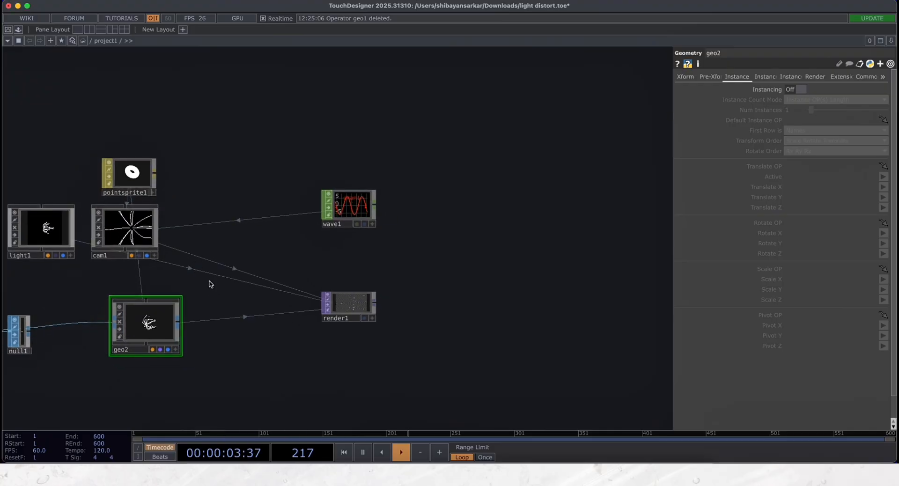
- Move the Wave CHOP next to the camera and delete the Point Sprite material
key(super+z)
drag(333, 215, 218, 247)
right_click(133, 203)
click(148, 270)
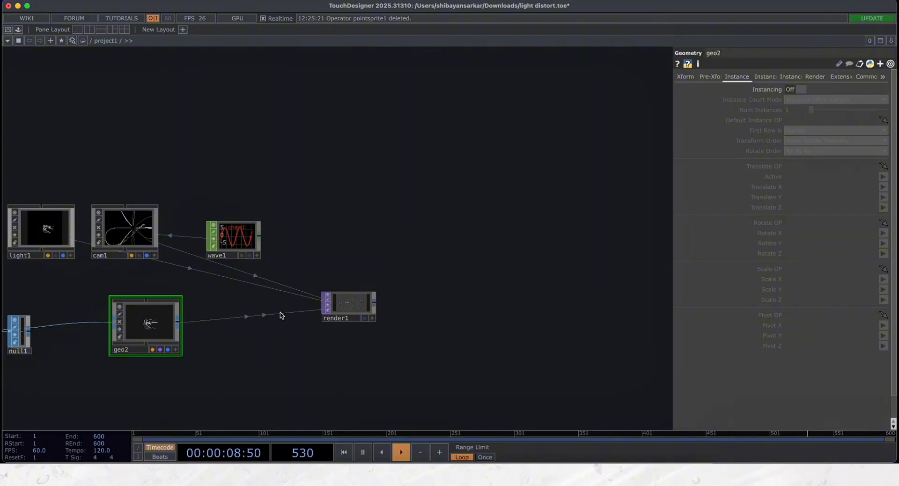
- Inspect the Wave CHOP's period, phase and amplitude and the camera's Y rotation expression that references it
scroll(235, 241, up, 5)
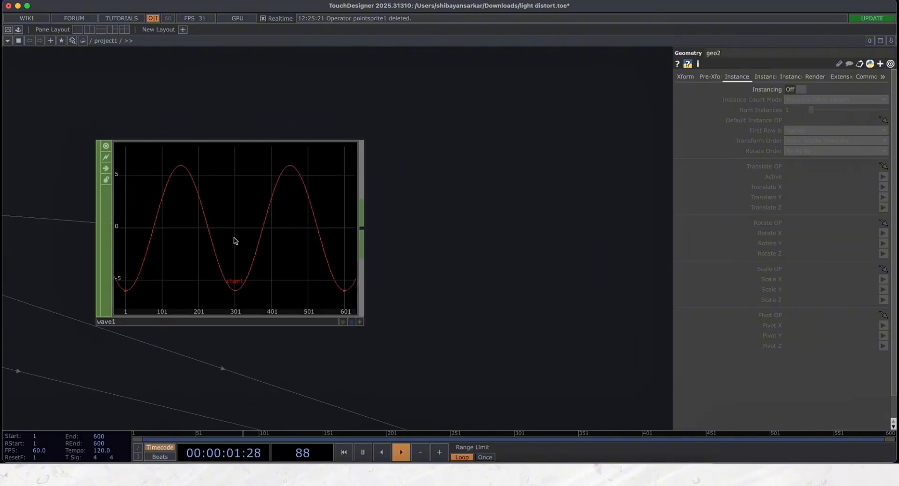
click(235, 240)
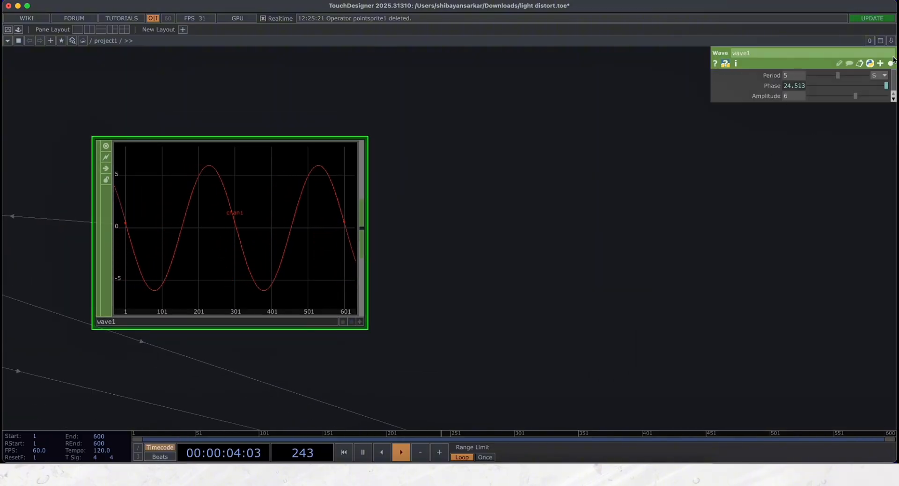
scroll(496, 234, down, 5)
click(378, 196)
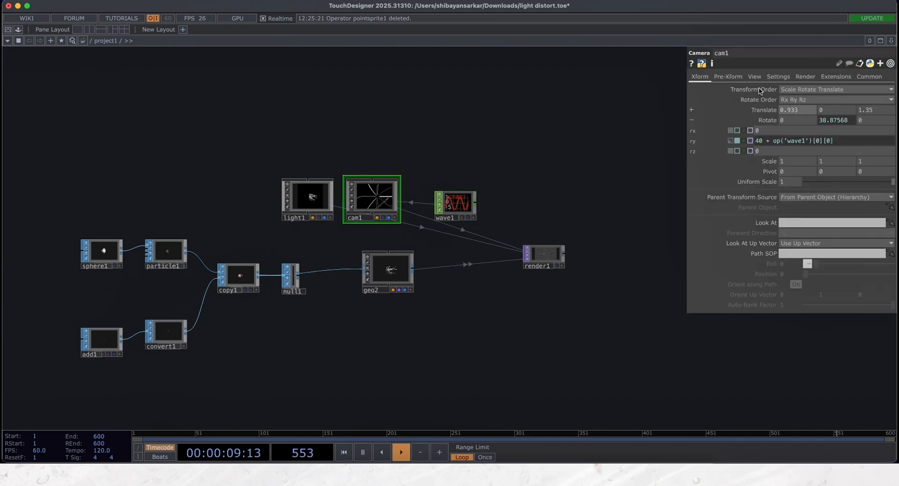
- Move the Render TOP next to the Geometry COMP and check the rendered trails up close
drag(544, 263, 460, 275)
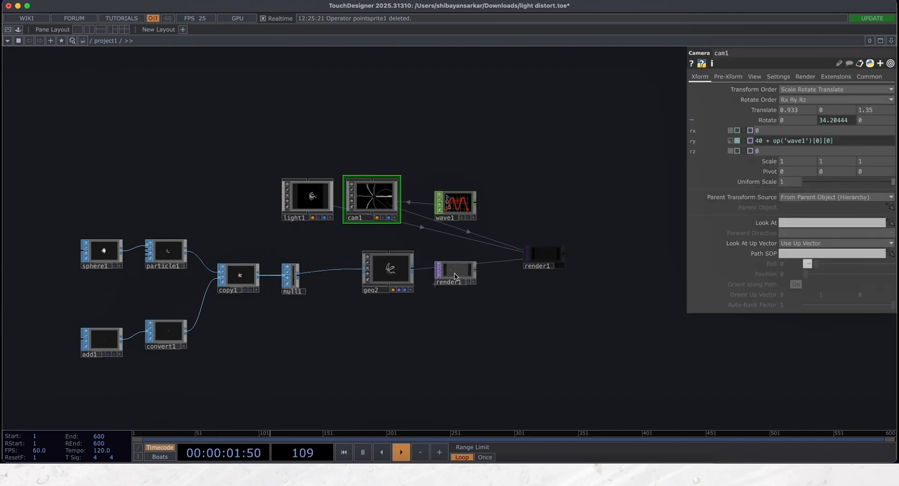
scroll(459, 275, up, 8)
scroll(459, 271, up, 3)
scroll(459, 271, down, 12)
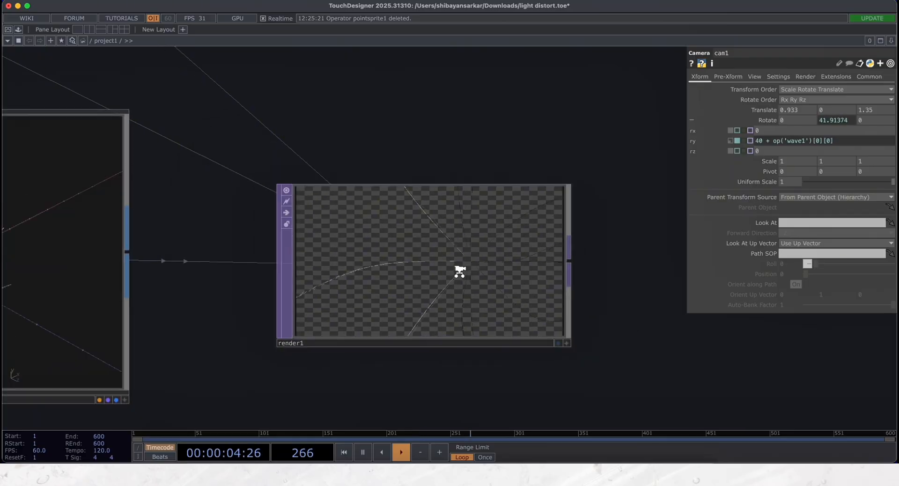
scroll(489, 296, up, 4)
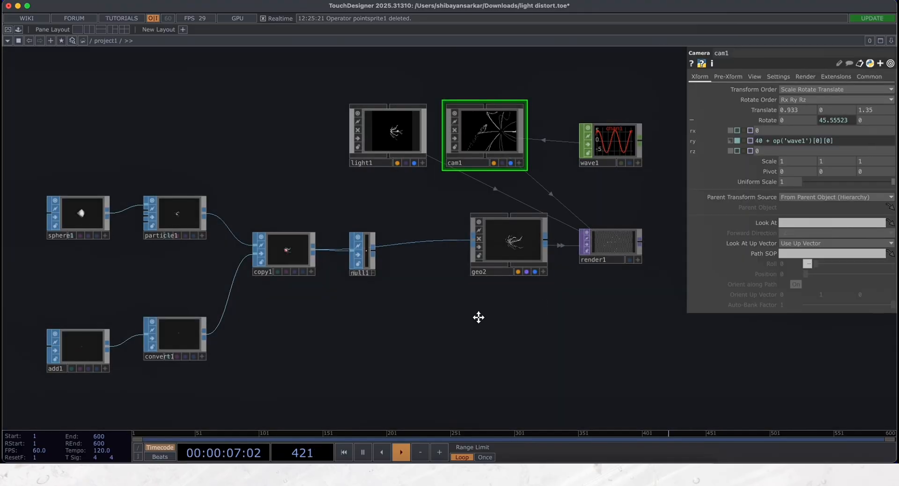
- Pause timeline playback and append a Level TOP to the Render TOP's output
key(space)
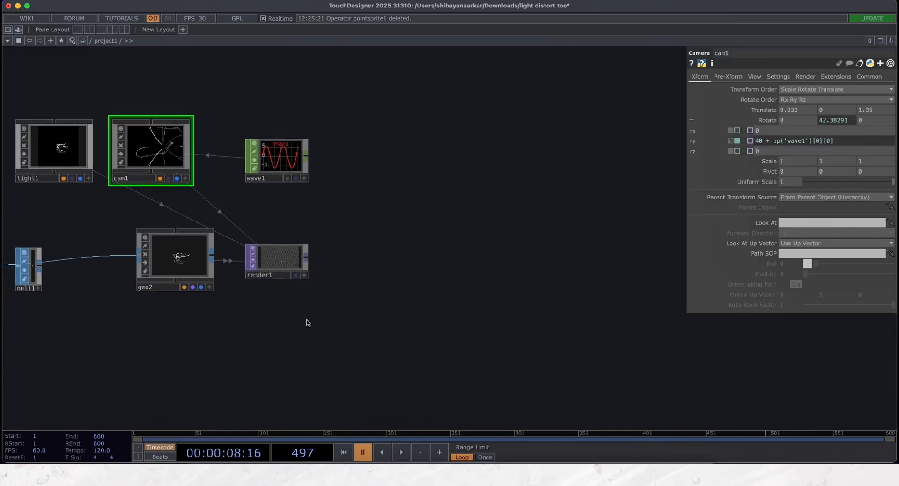
right_click(307, 258)
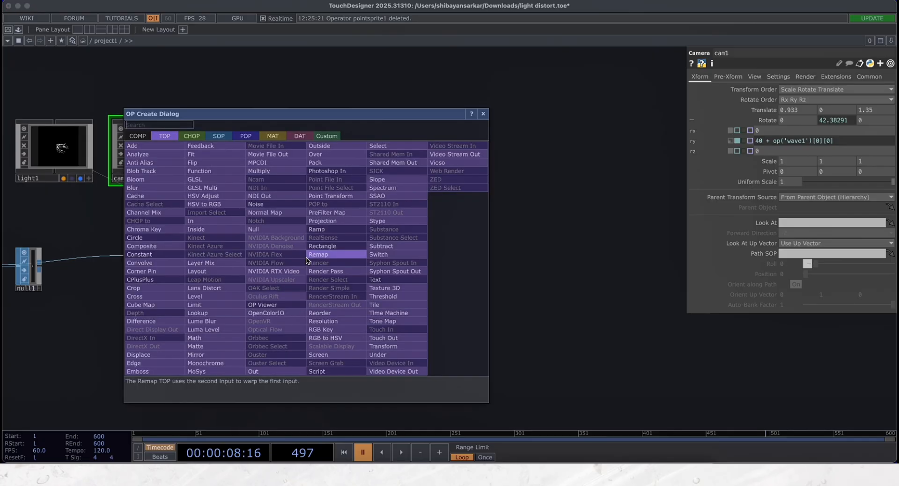
text(lev)
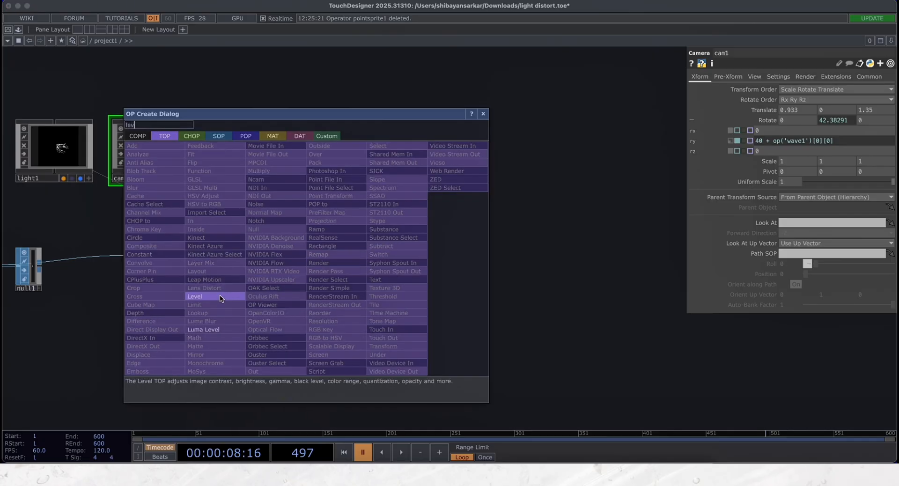
click(195, 297)
click(364, 260)
- Tint the render by setting the Level TOP's High R to .832 and High G to .756
scroll(368, 261, up, 5)
scroll(368, 261, up, 2)
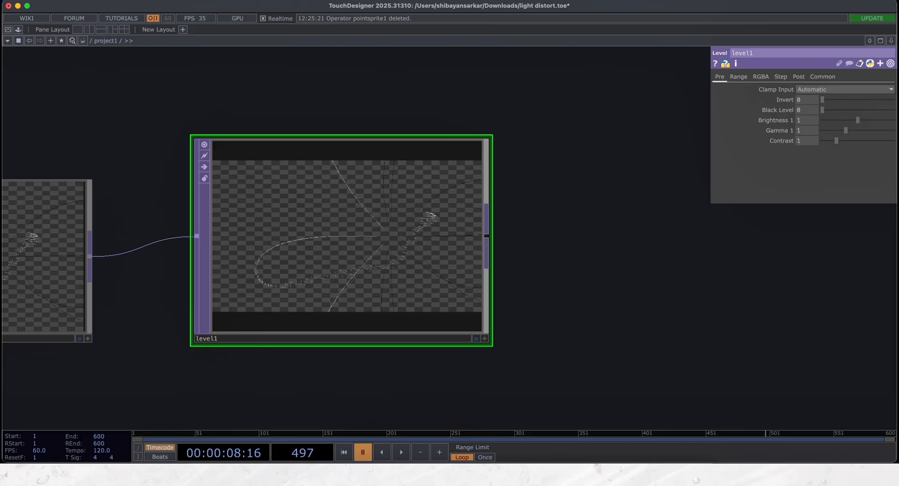
click(814, 89)
click(810, 101)
key(Return)
click(762, 77)
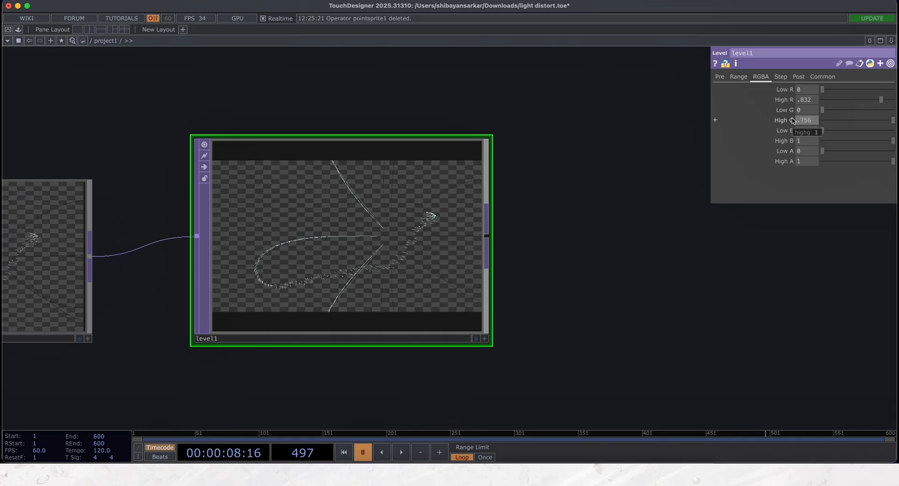
drag(642, 232, 576, 244)
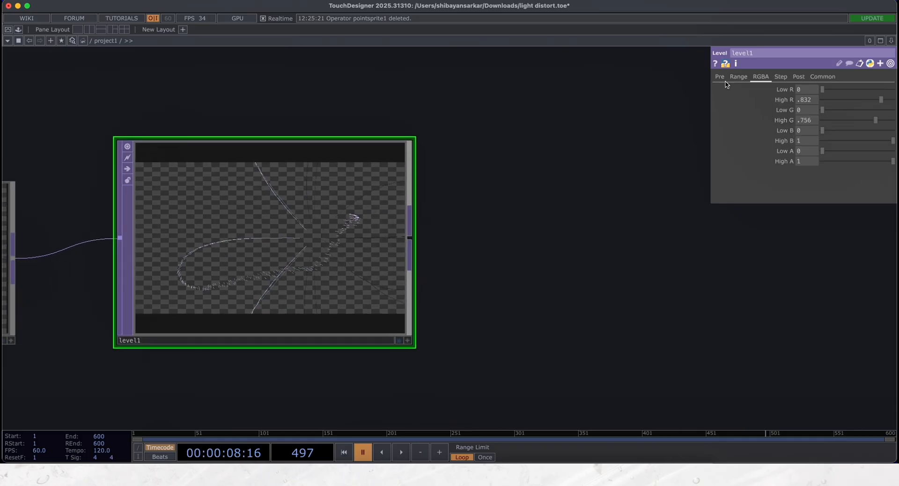
click(739, 77)
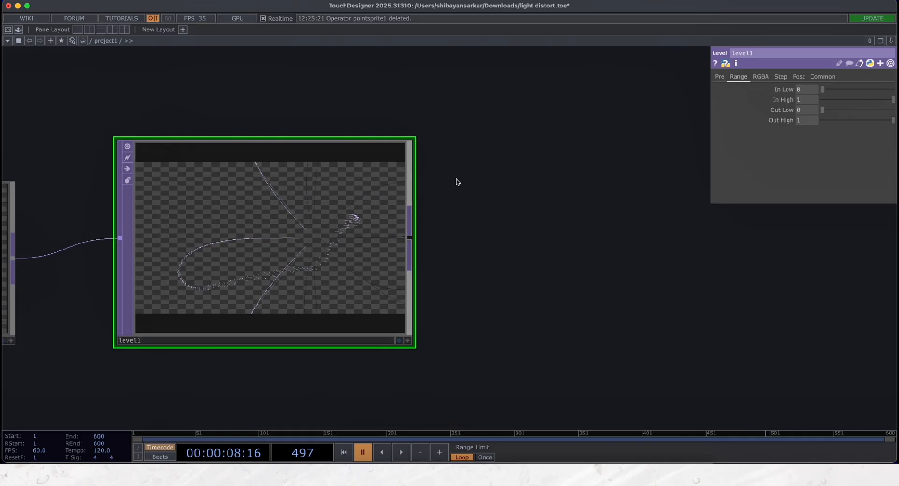
- Branch a Feedback TOP off the Level TOP's output and place it above and beyond the Level
drag(544, 233, 404, 204)
scroll(403, 206, down, 4)
drag(462, 165, 386, 255)
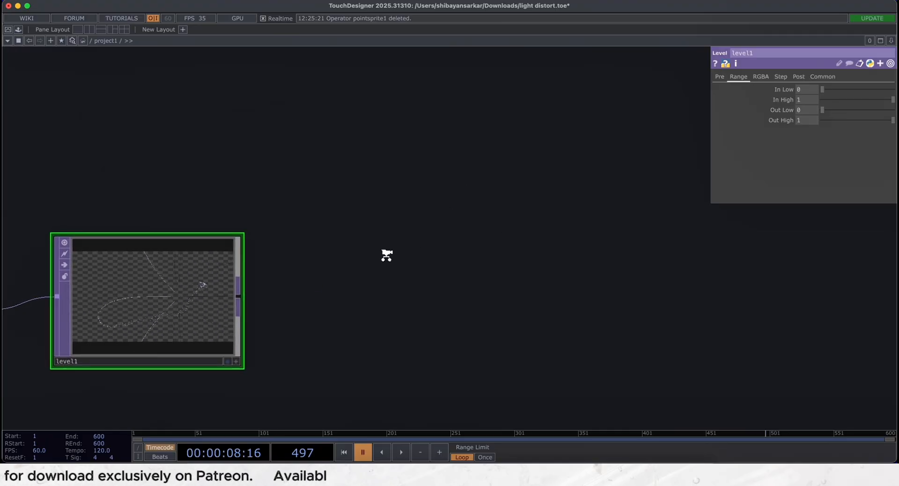
scroll(387, 254, down, 2)
key(Tab)
text(fe)
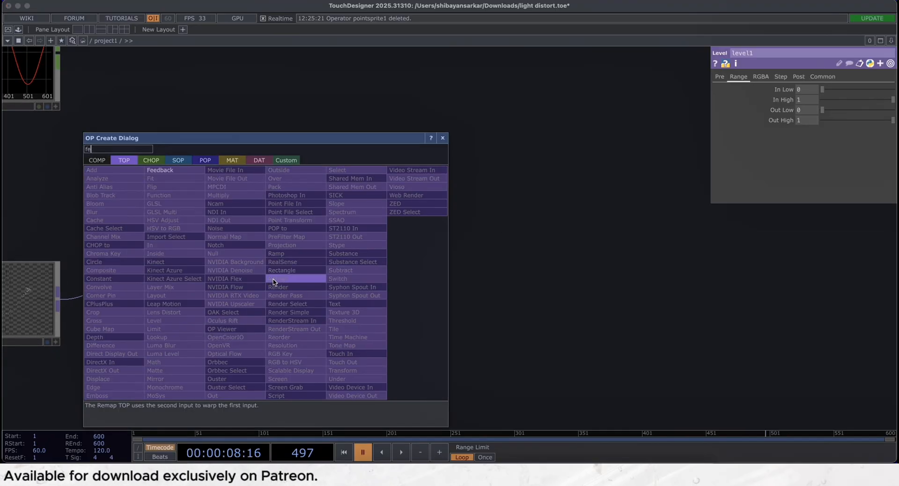
click(169, 170)
click(421, 144)
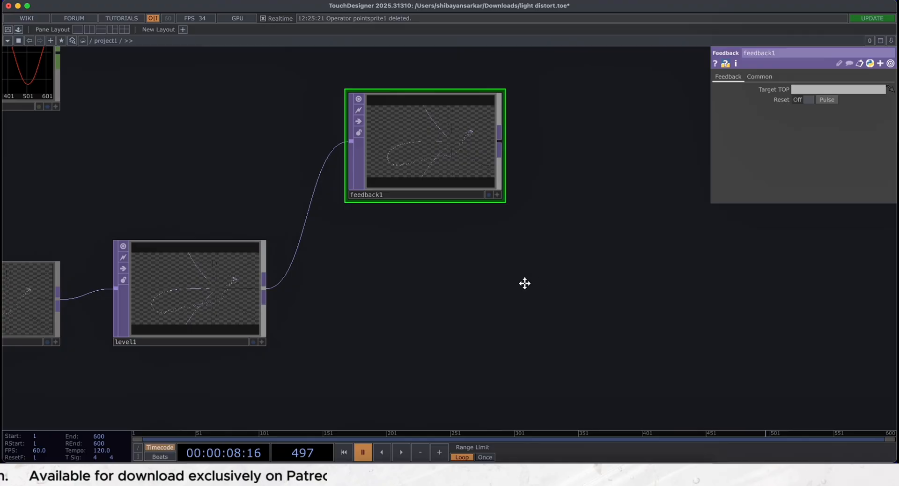
- Append a Level TOP to the Feedback TOP's output and place it beyond the Feedback
drag(524, 283, 440, 299)
key(Tab)
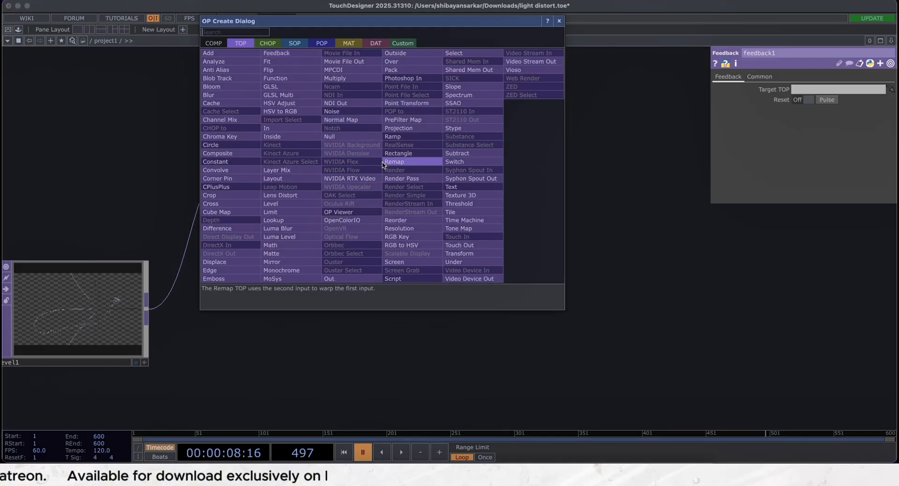
text(lev)
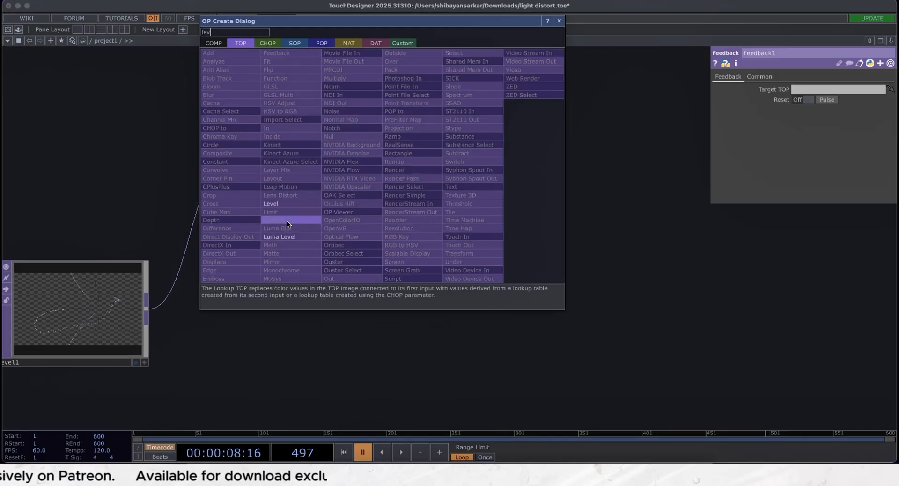
click(282, 203)
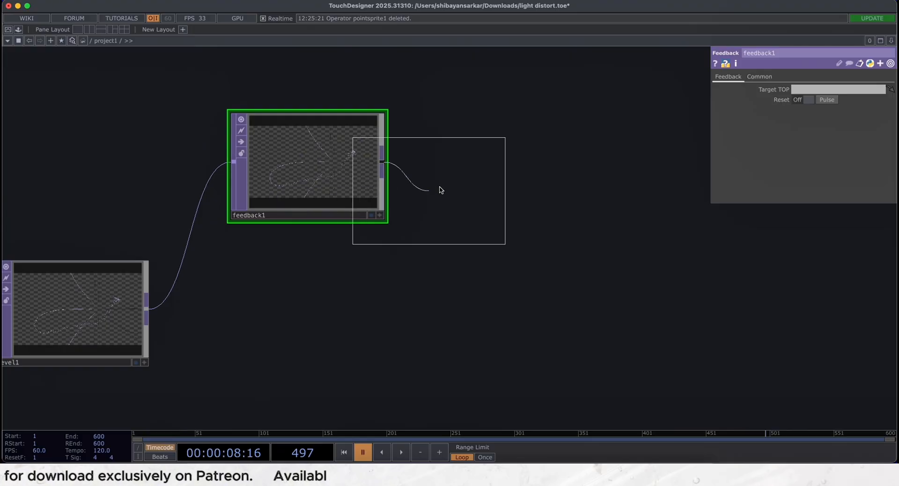
click(492, 169)
scroll(552, 262, right, 5)
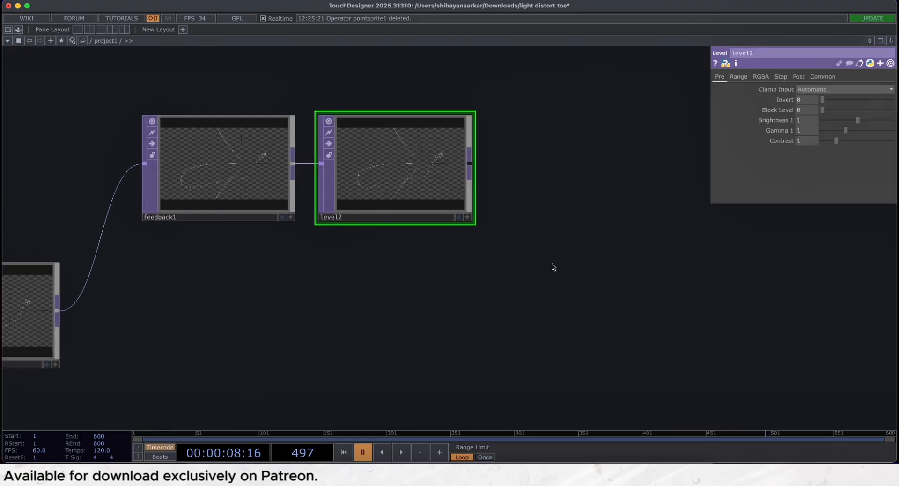
- Set the new Level TOP's Clamp Input to Clamp [0-1] and its Opacity to .99
click(812, 88)
click(810, 114)
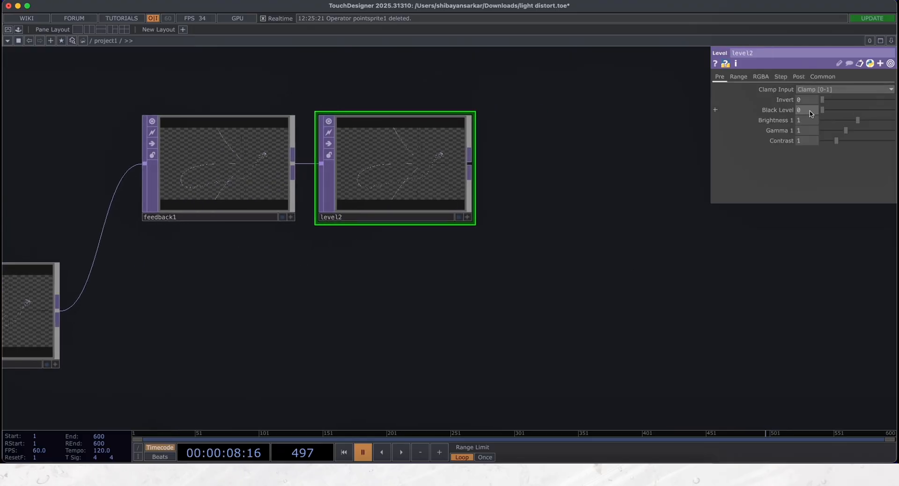
click(799, 77)
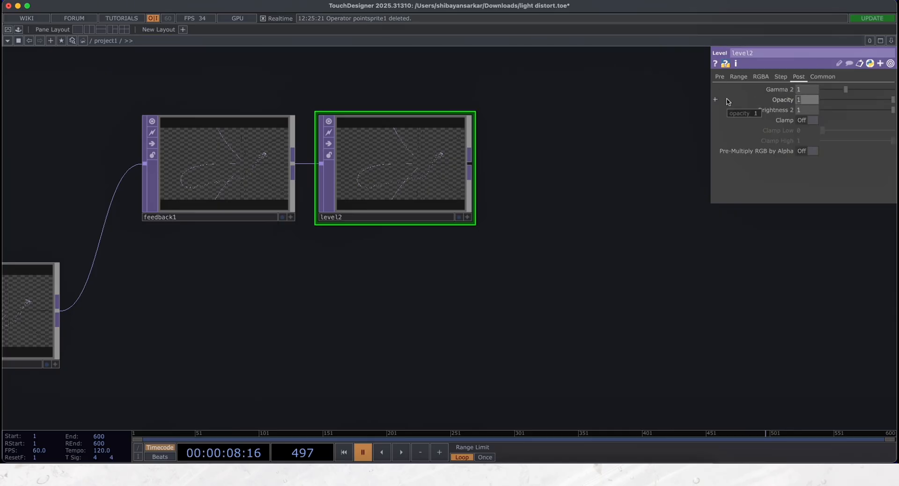
- Append a Transform TOP after the second Level TOP and set its Rotate to 52
scroll(482, 253, right, 5)
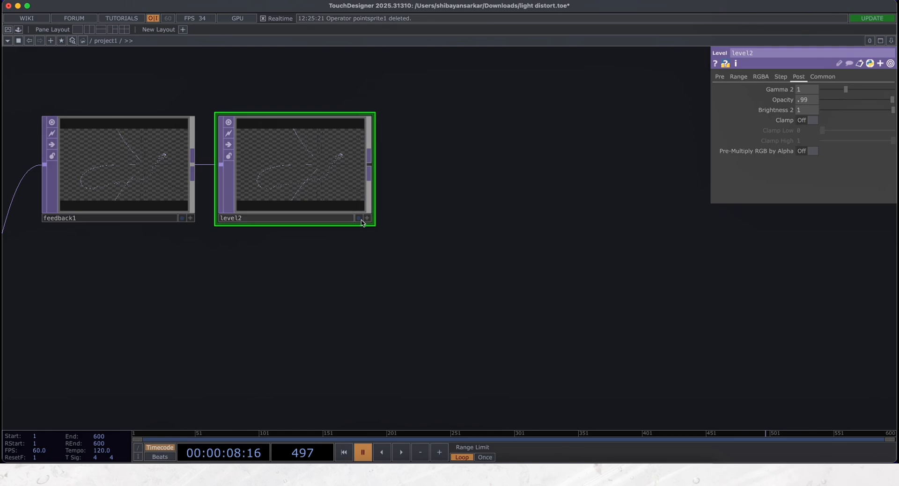
right_click(371, 168)
text(tr)
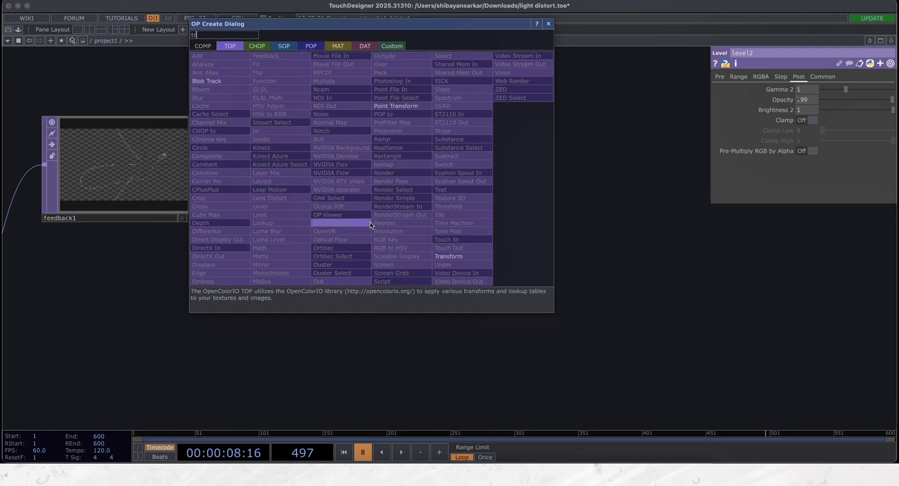
click(457, 256)
click(473, 180)
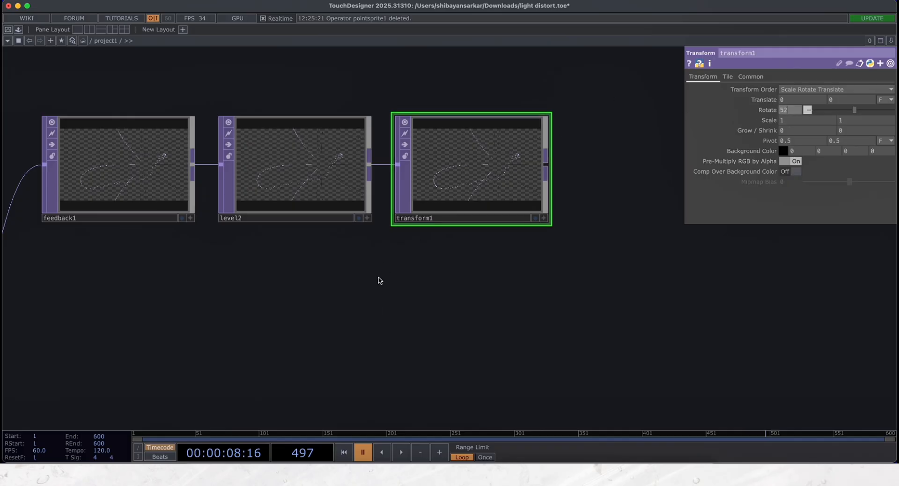
click(377, 303)
- Append a Composite TOP to the Transform TOP and wire the first Level TOP's output into it as the second input
right_click(546, 173)
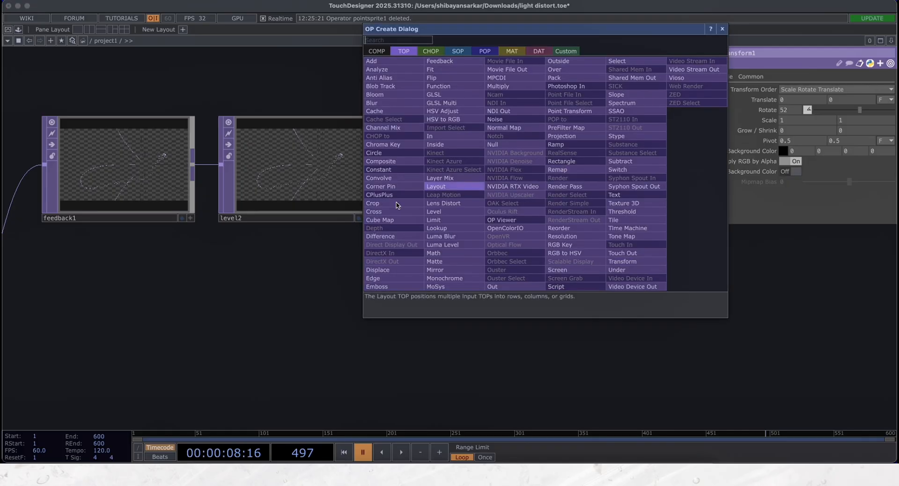
click(391, 176)
click(626, 320)
scroll(422, 321, down, 5)
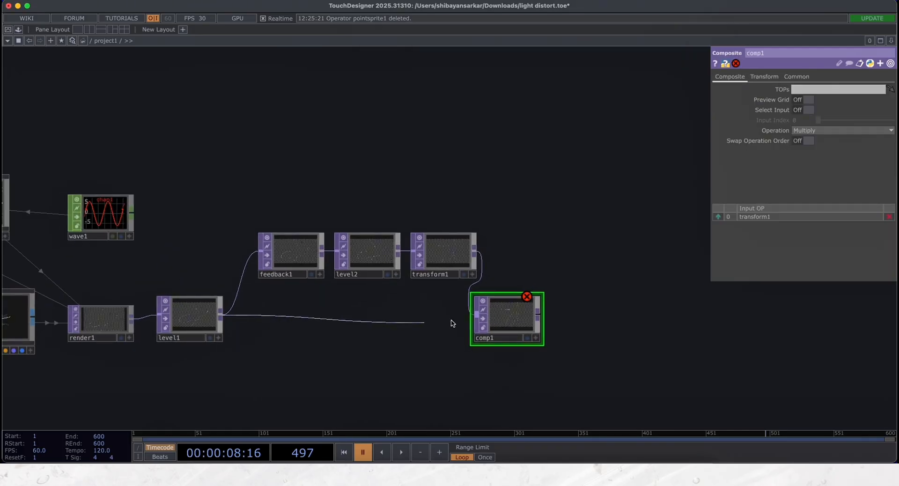
drag(453, 323, 462, 323)
- Assign the Composite TOP as the Feedback TOP's target and set the Composite's Operation to Glow
drag(513, 310, 290, 251)
drag(541, 340, 488, 327)
scroll(487, 328, up, 5)
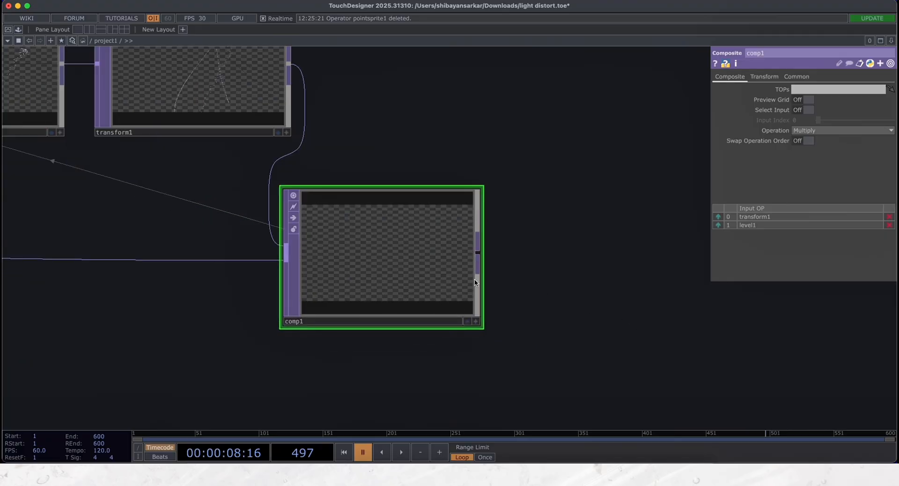
click(805, 130)
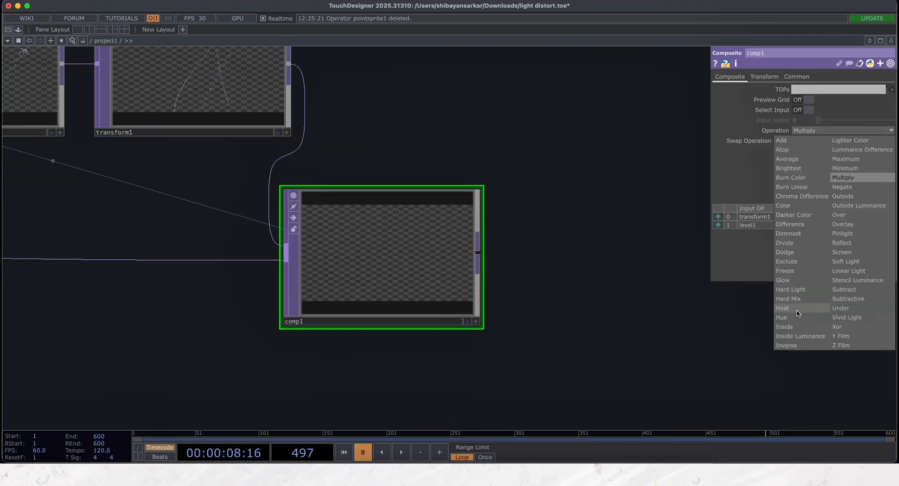
click(782, 280)
- Play the timeline to check the feedback trails up close in the Composite TOP, and pause playback
scroll(456, 270, up, 2)
key(space)
scroll(382, 243, up, 2)
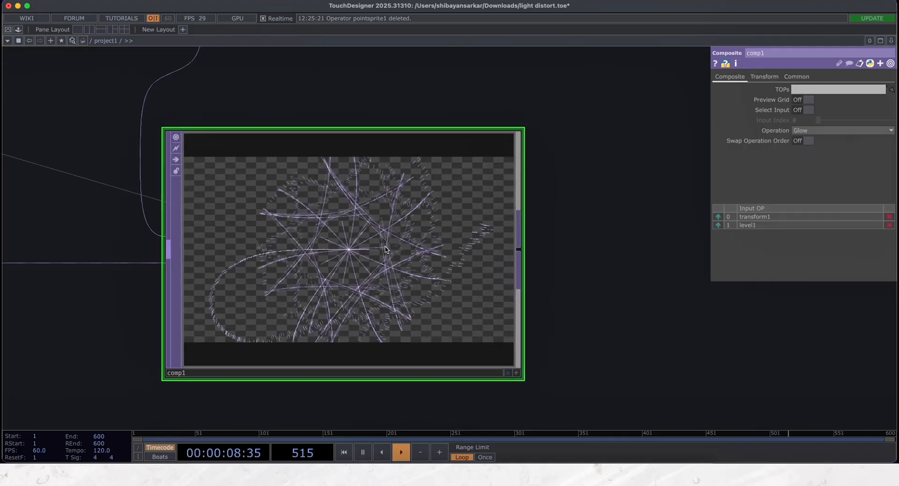
scroll(397, 261, up, 3)
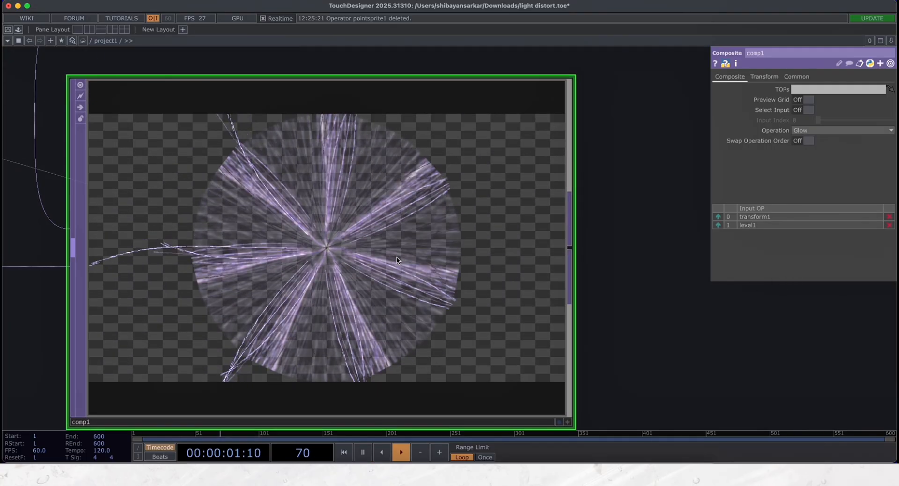
scroll(403, 263, down, 5)
scroll(407, 268, down, 2)
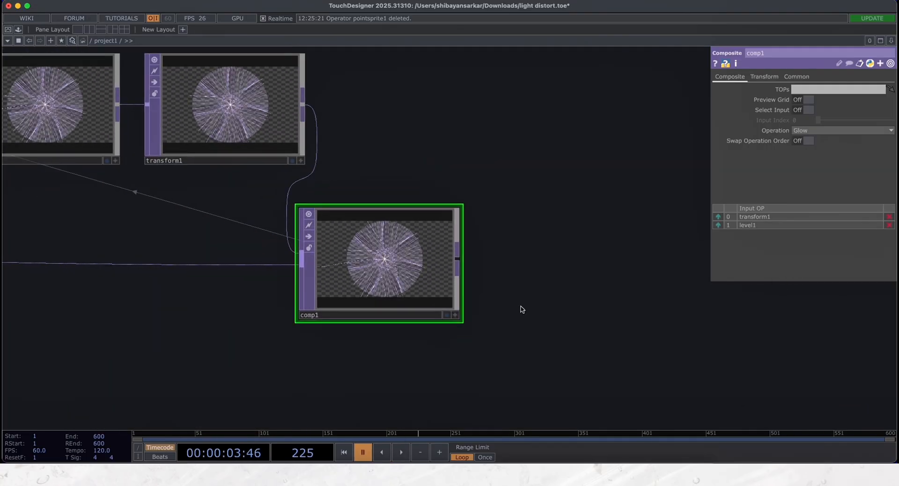
key(space)
- Review the Composite TOP's transform parameters and briefly play the timeline to watch the glow composite build up
scroll(521, 307, right, 5)
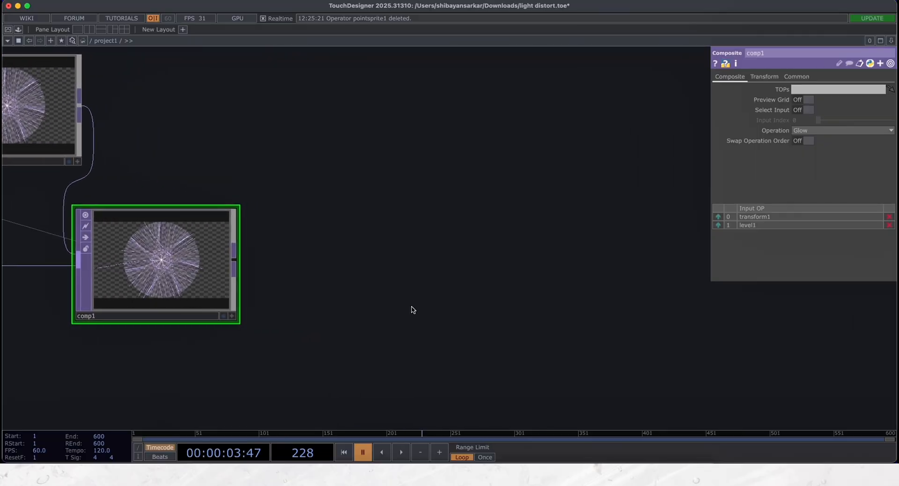
click(762, 78)
drag(320, 276, 425, 277)
scroll(269, 274, up, 5)
key(space)
scroll(275, 276, down, 5)
key(space)
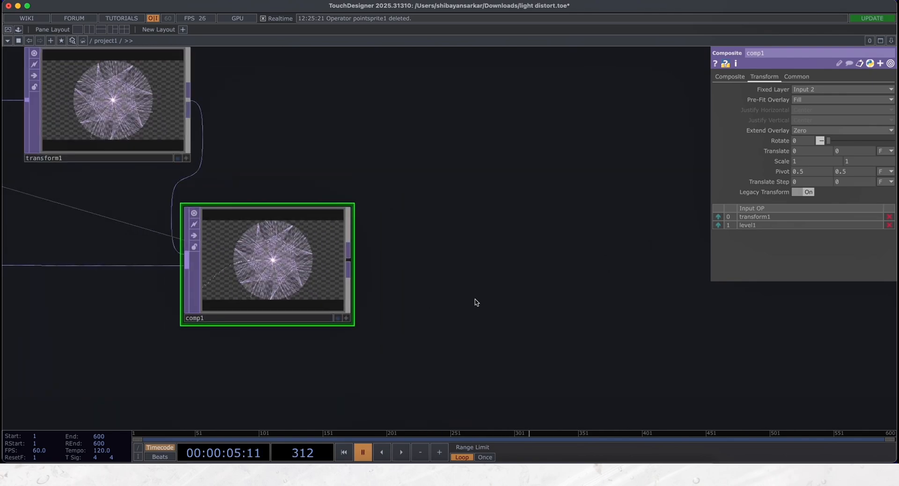
- Append a third Level TOP to the Composite TOP's output
scroll(473, 303, right, 5)
right_click(239, 252)
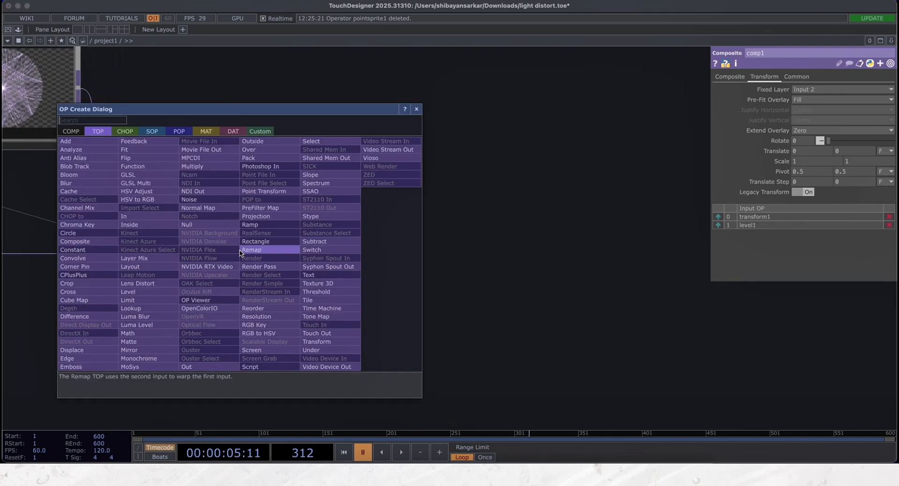
text(le)
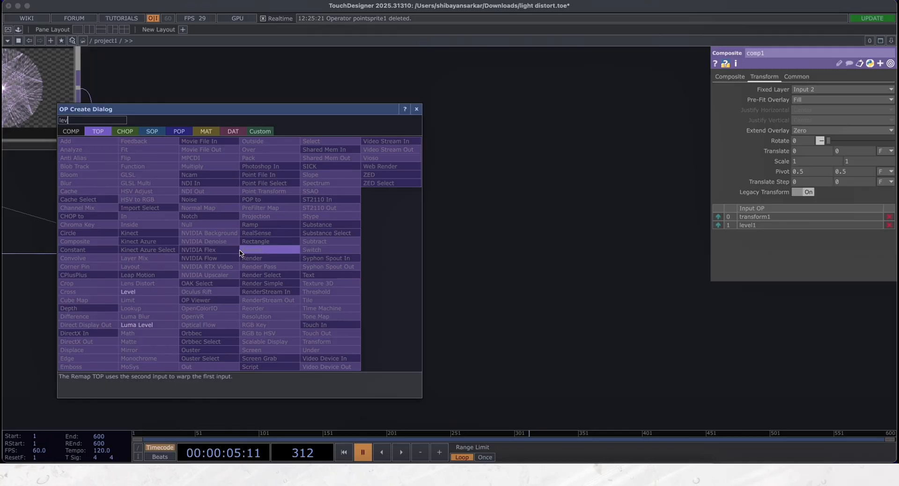
text(v)
click(136, 291)
click(381, 250)
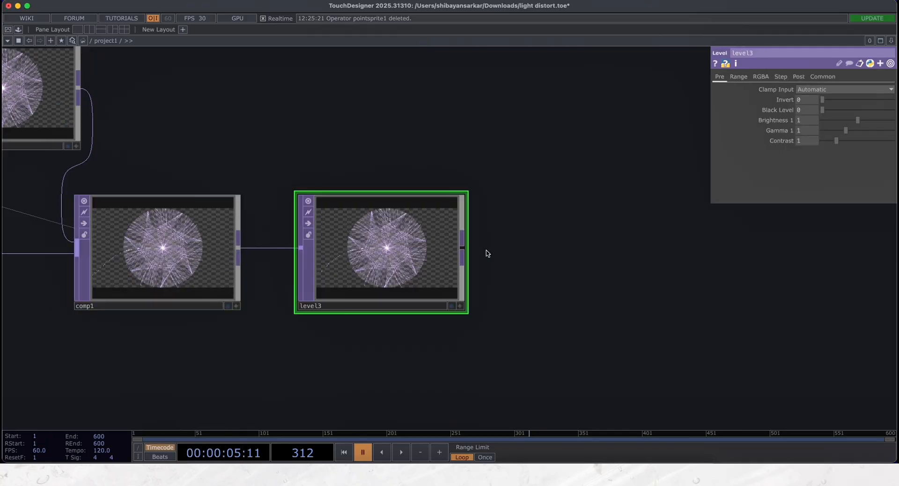
scroll(494, 217, right, 3)
scroll(494, 217, down, 2)
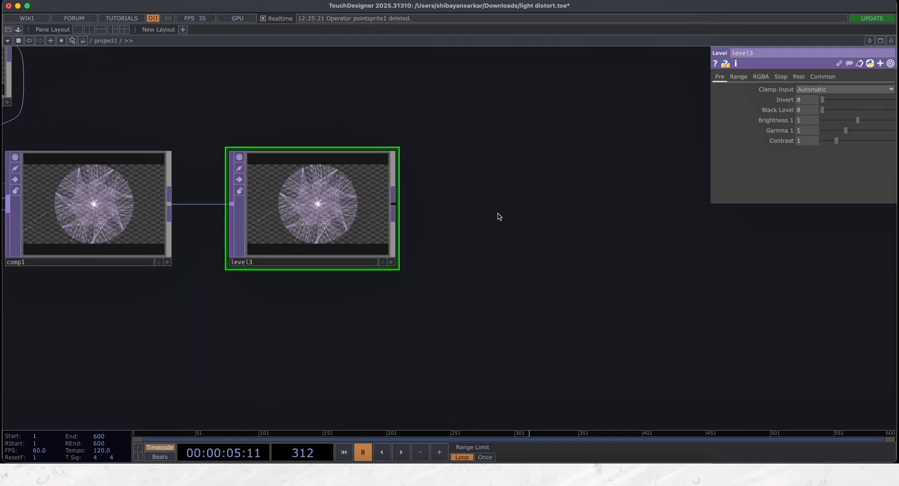
- Set the third Level TOP's Clamp Input to Clamp [0-1], Black Level to .23, Brightness 1 to .85, Gamma 1 to 2 and Contrast to 1.6
click(808, 89)
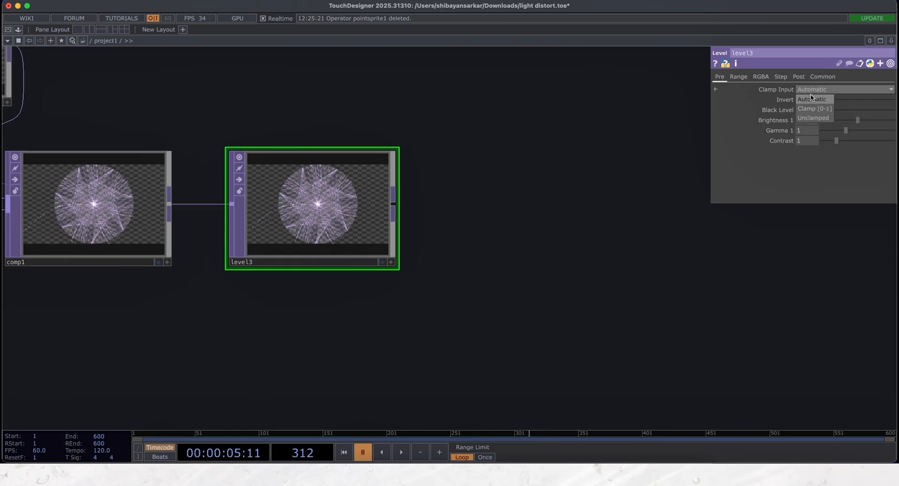
click(798, 105)
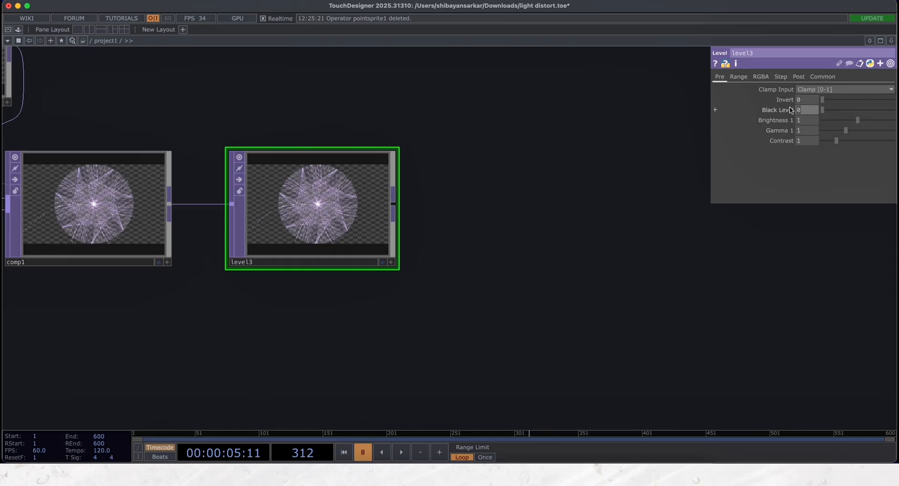
key(Return)
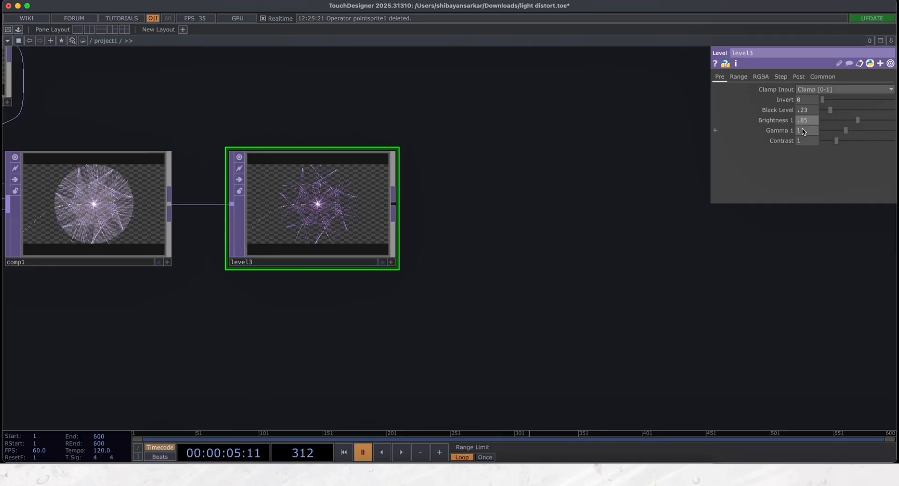
key(Return)
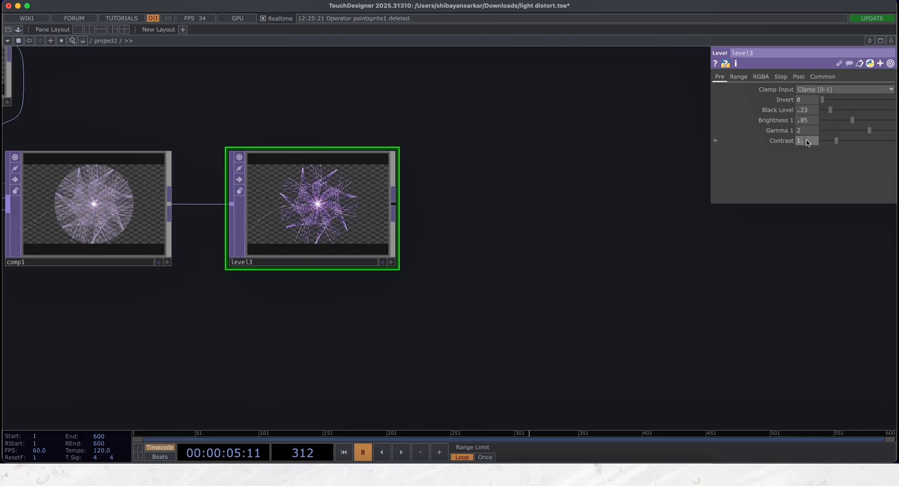
key(Return)
- Examine the third Level TOP's purple trails up close while the timeline plays, and pause playback
scroll(301, 207, up, 6)
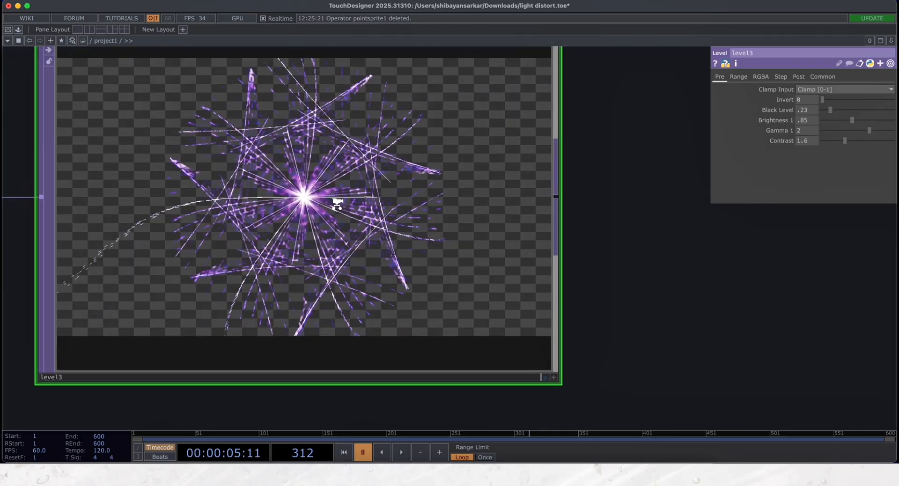
scroll(337, 203, down, 8)
scroll(337, 202, up, 5)
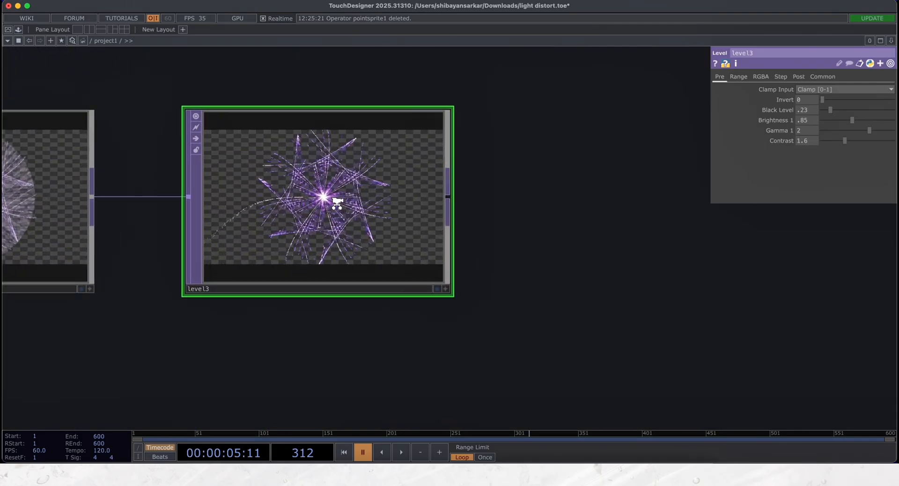
key(space)
scroll(336, 206, up, 2)
scroll(336, 204, down, 6)
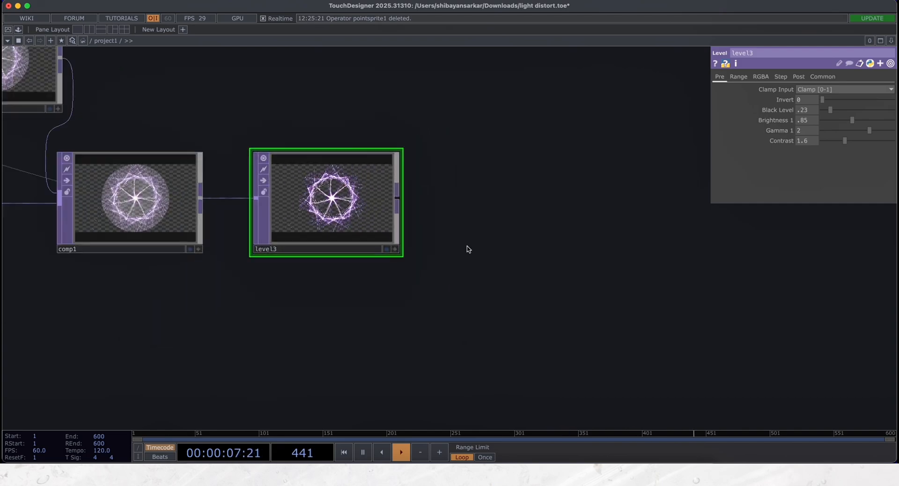
key(space)
- Append a second Composite TOP to the third Level TOP and wire that Level's output into both of its inputs
drag(477, 255, 415, 269)
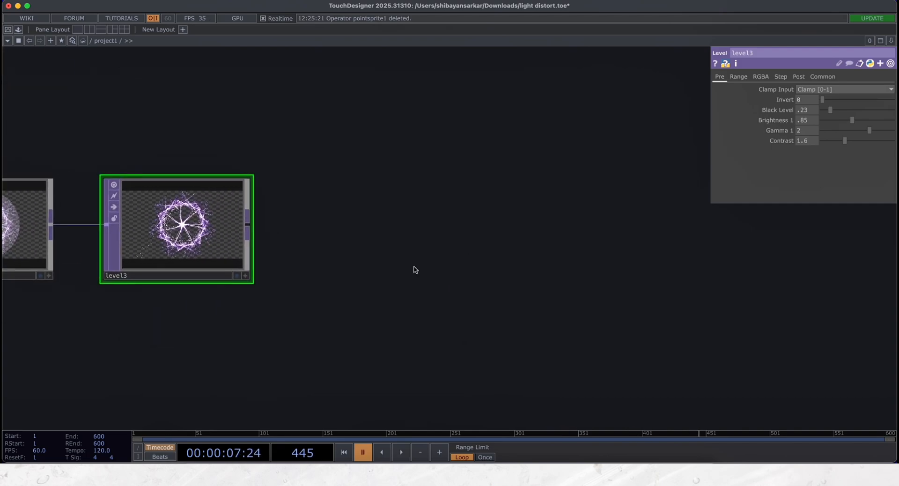
right_click(247, 224)
click(97, 217)
click(433, 241)
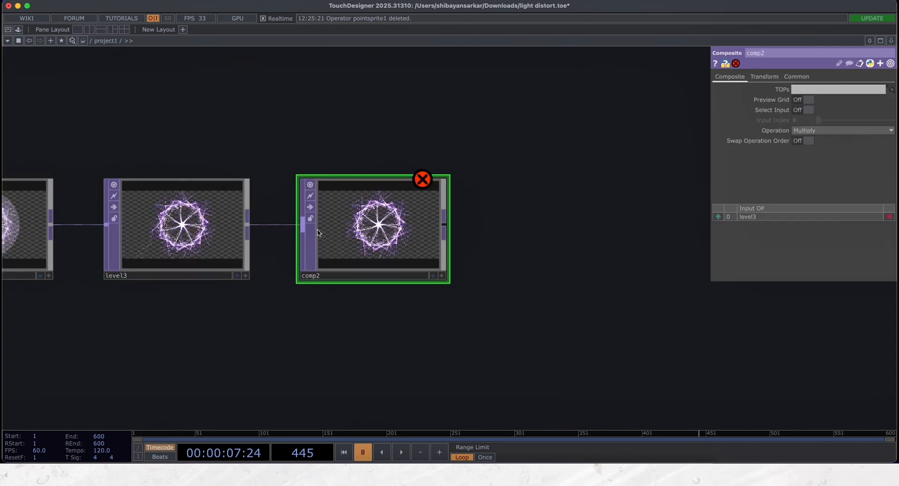
click(247, 224)
click(348, 233)
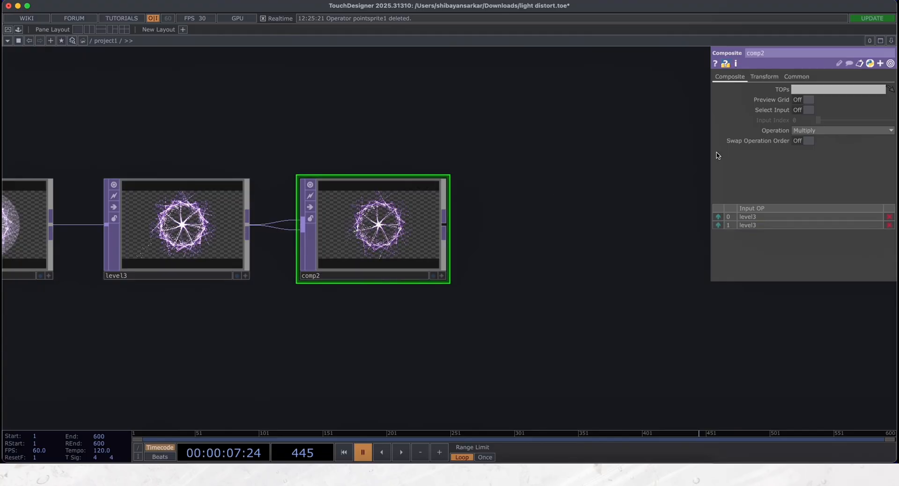
- Set the second Composite TOP's Operation to Over and play the timeline to check its output up close
click(830, 131)
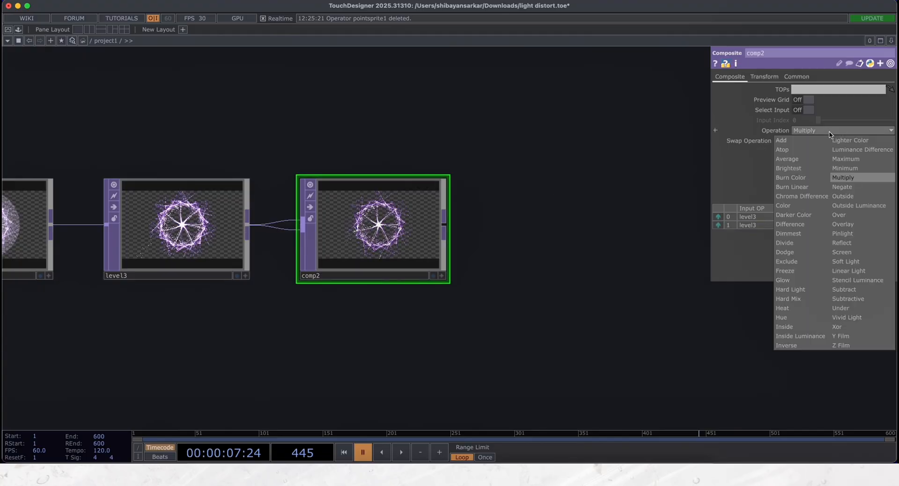
click(838, 214)
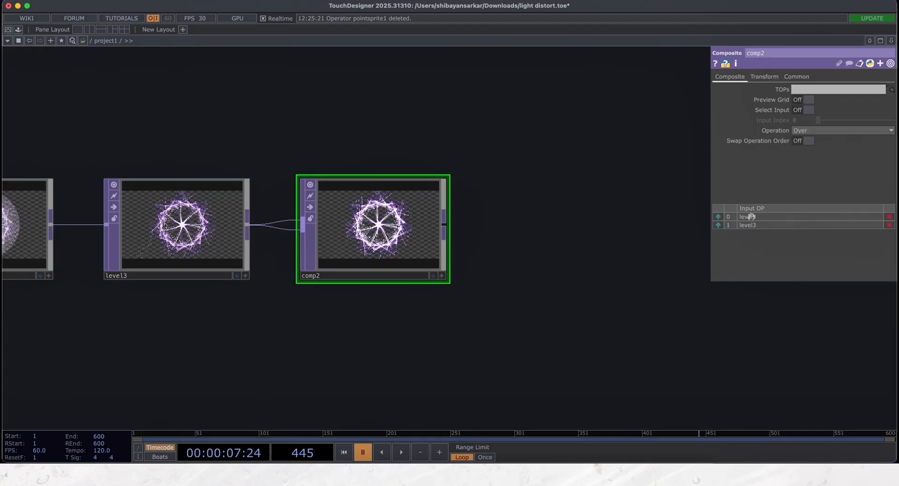
scroll(379, 230, up, 5)
key(space)
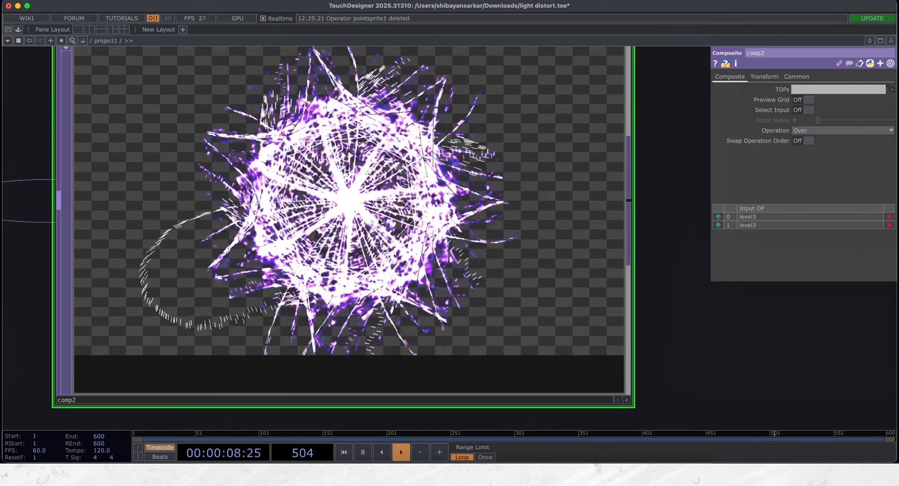
- Pause playback and append an RGB Key TOP to the second Composite TOP
scroll(373, 230, down, 3)
scroll(360, 276, down, 3)
scroll(357, 275, right, 3)
key(space)
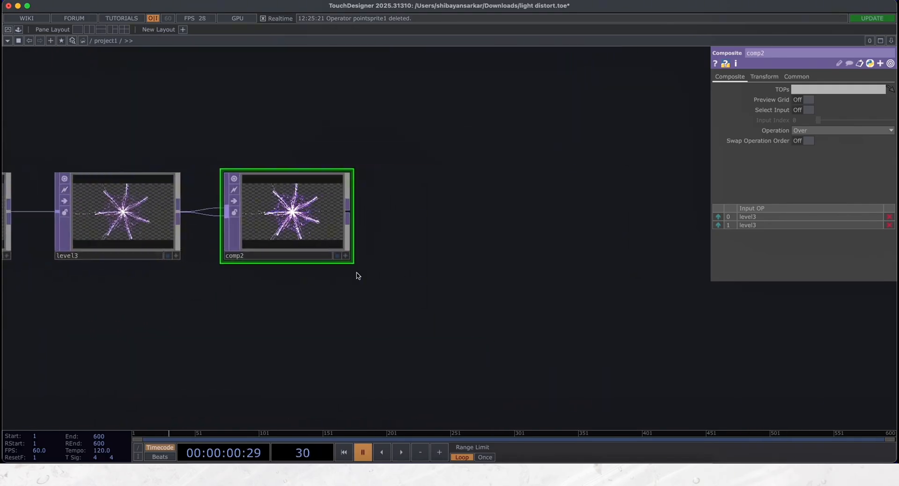
right_click(270, 215)
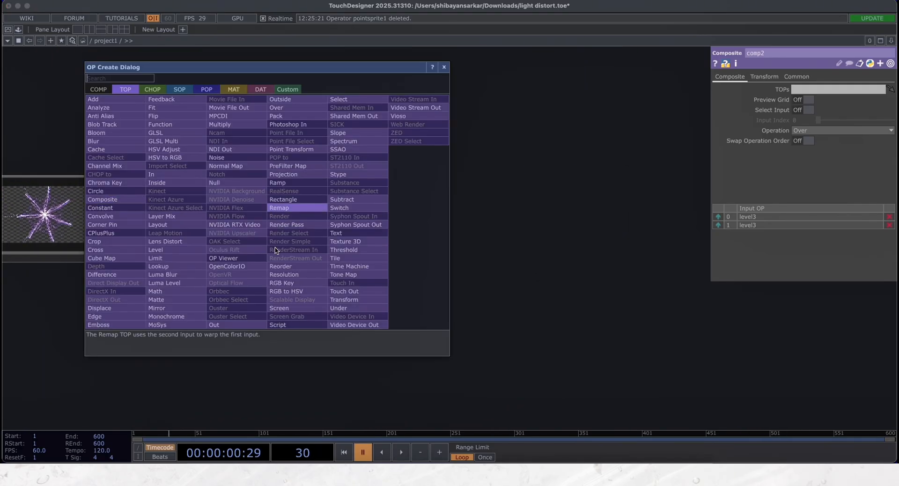
click(285, 283)
click(369, 234)
scroll(409, 294, right, 5)
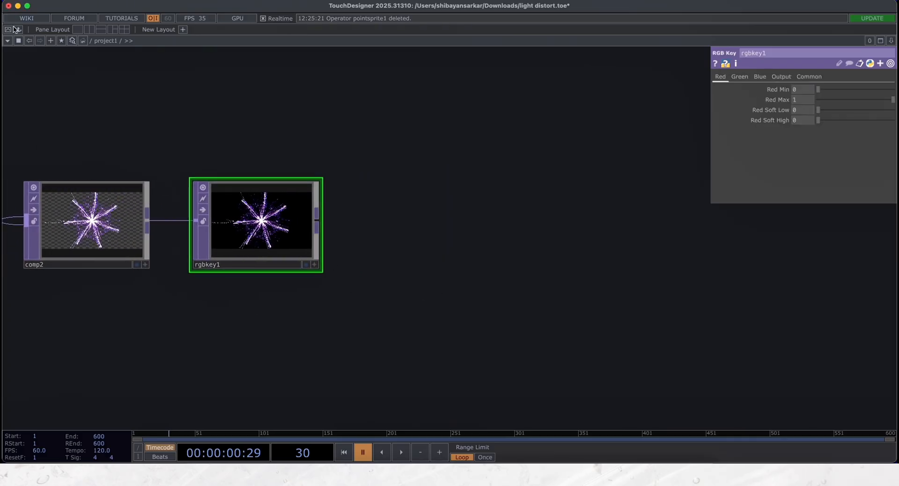
- Add the rgbaDelay component from the Palette's ImageFilters and wire the RGB Key TOP's output into it
click(17, 29)
click(37, 70)
scroll(52, 304, down, 4)
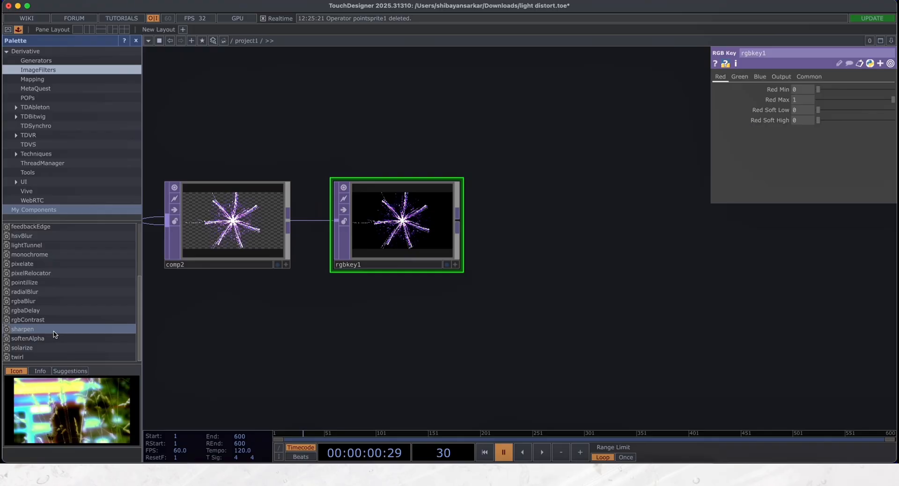
drag(50, 310, 543, 274)
click(136, 40)
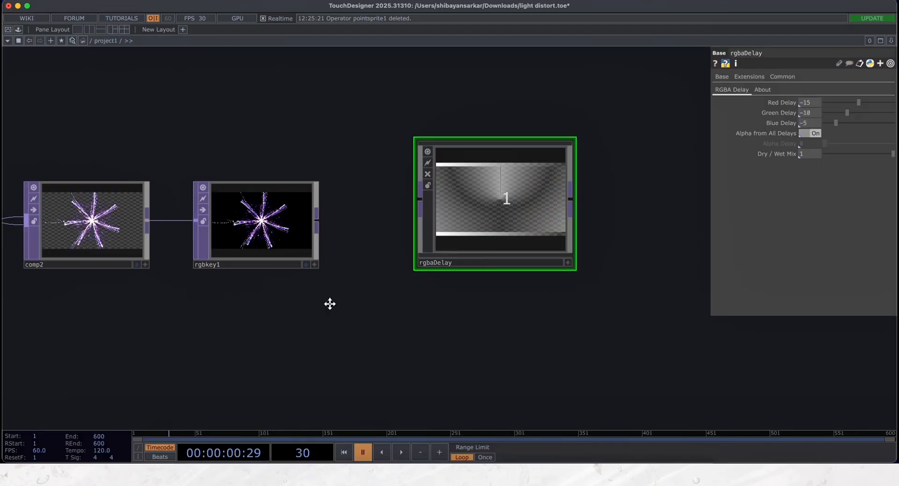
drag(330, 304, 269, 311)
drag(258, 228, 359, 208)
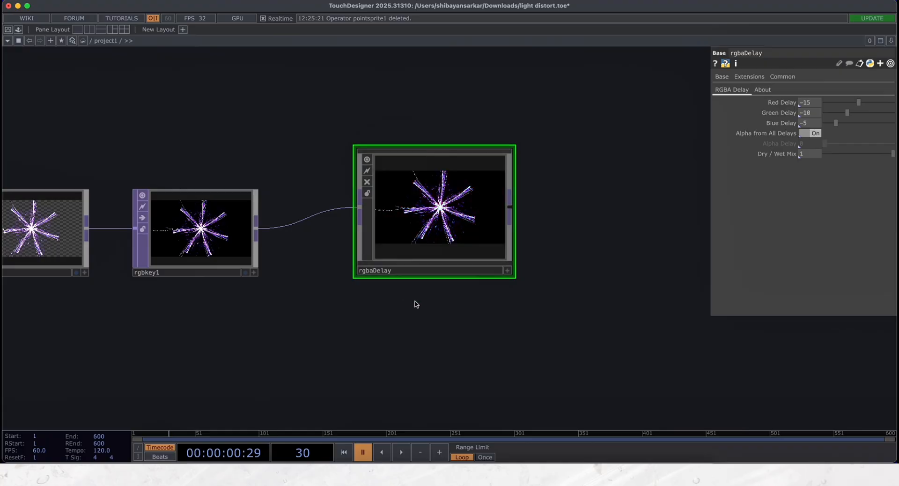
- Set rgbaDelay's Red Delay to 3, Green Delay to 2 and Blue Delay to 1, and play the timeline
scroll(423, 307, right, 5)
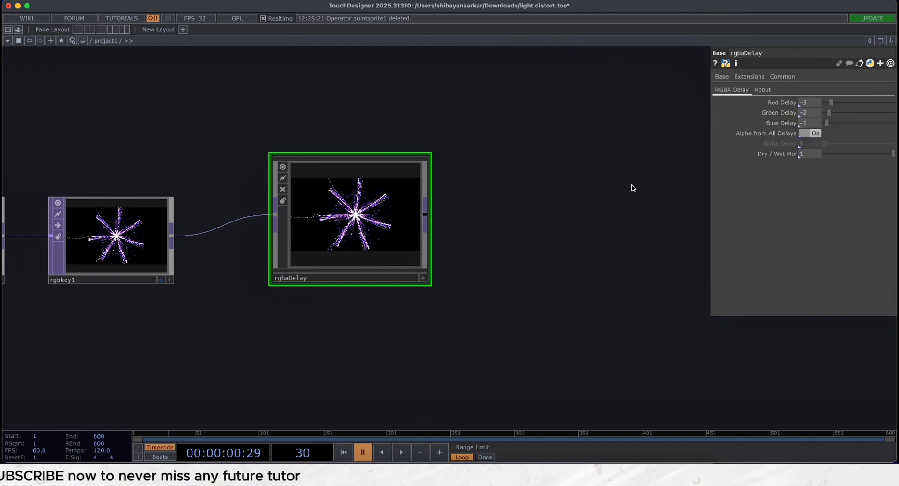
key(shift+h)
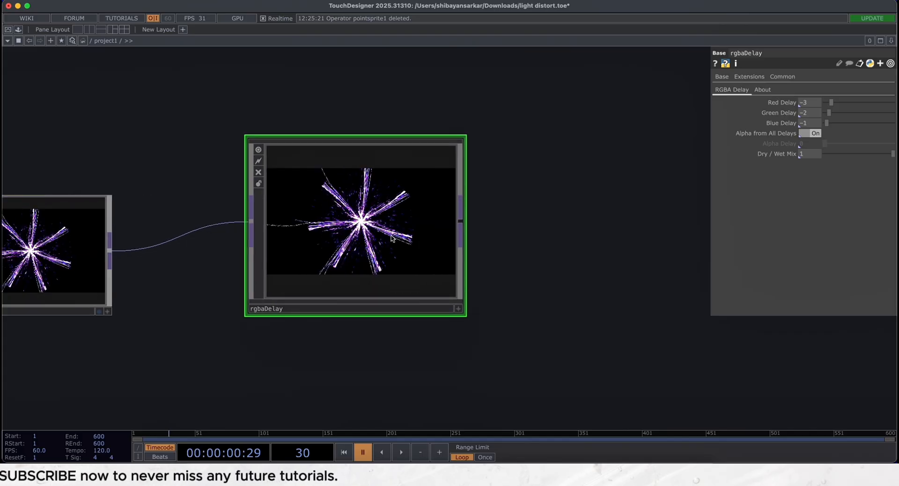
key(space)
scroll(391, 239, down, 10)
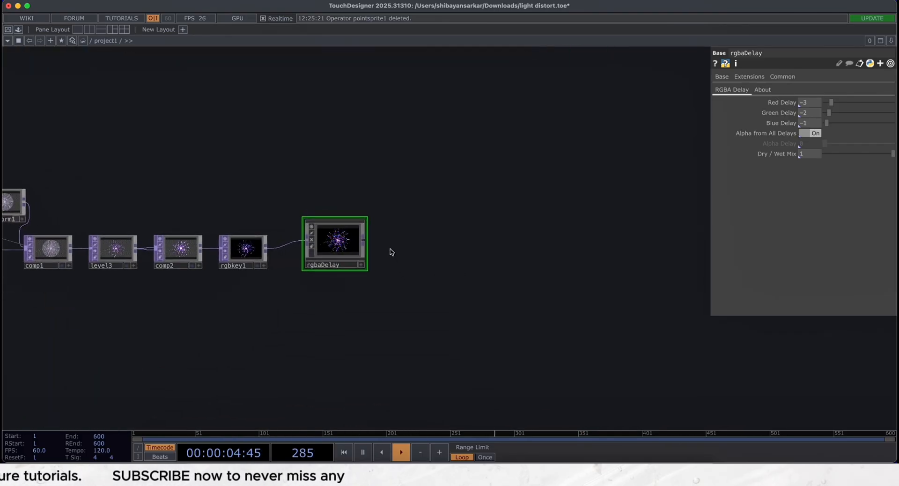
- Append a Lens Distort TOP to the rgbaDelay component
key(Tab)
text(lens)
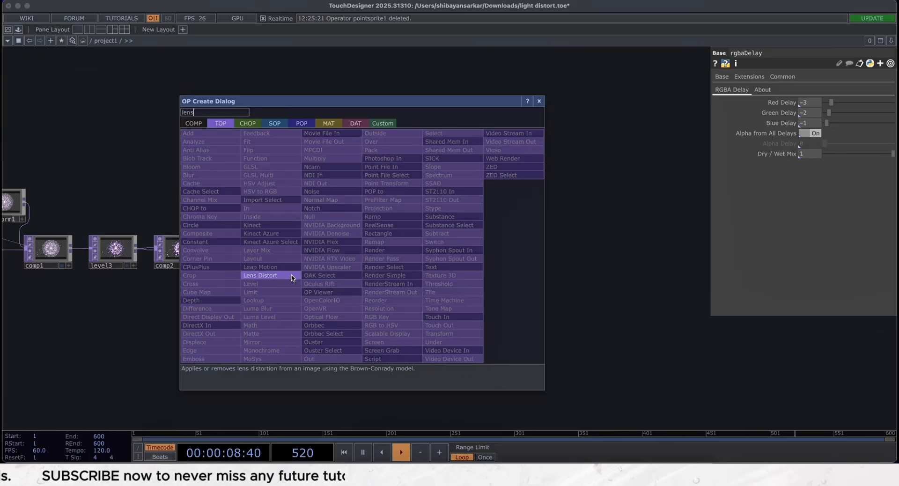
click(293, 276)
click(421, 254)
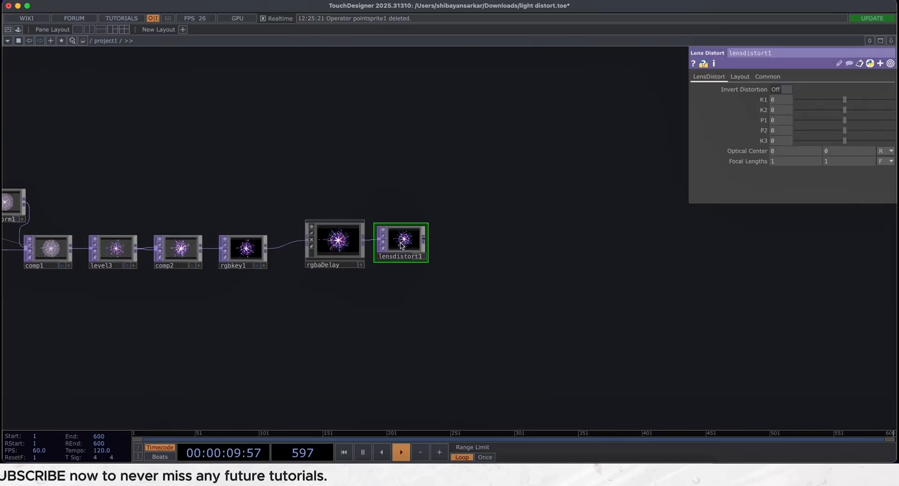
- Set the Lens Distort TOP's K1, K2 and K3 to -1 and check the distorted trails up close
scroll(401, 240, up, 8)
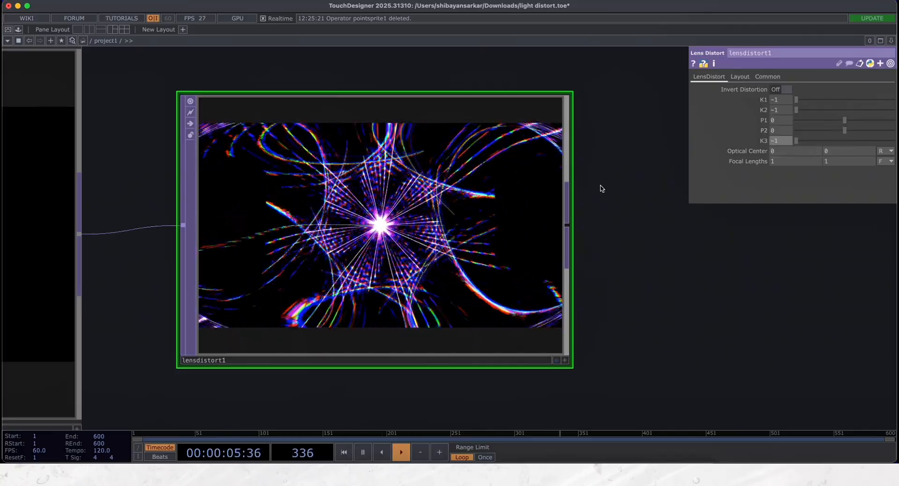
scroll(384, 253, up, 4)
scroll(393, 253, down, 4)
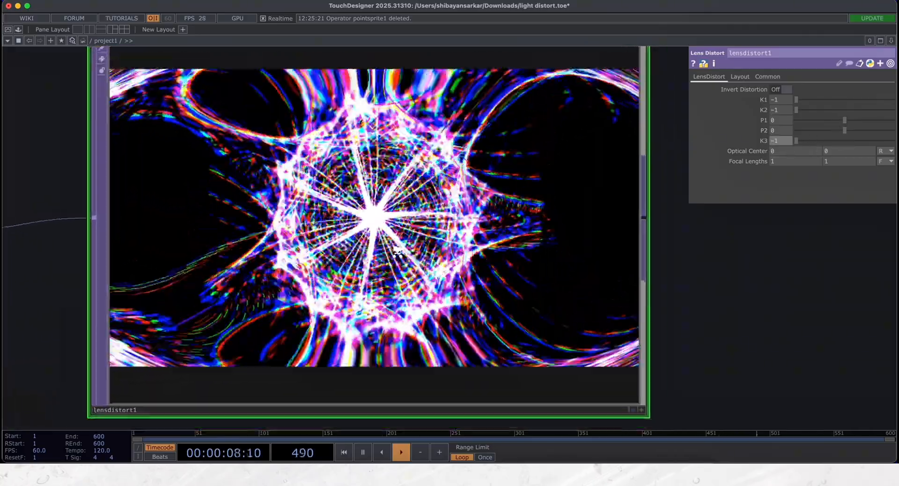
scroll(397, 252, down, 5)
- Append a Null TOP to the Lens Distort TOP and display its output as the network background
drag(581, 283, 401, 295)
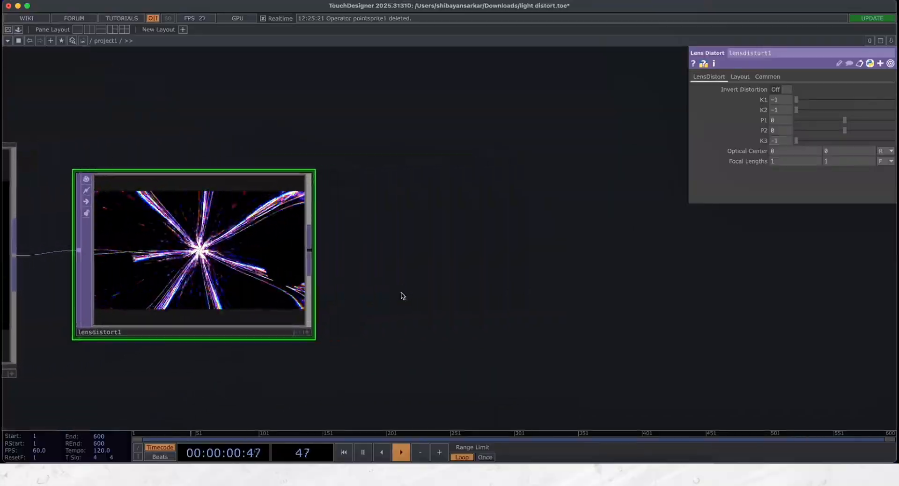
click(309, 251)
click(511, 256)
click(615, 333)
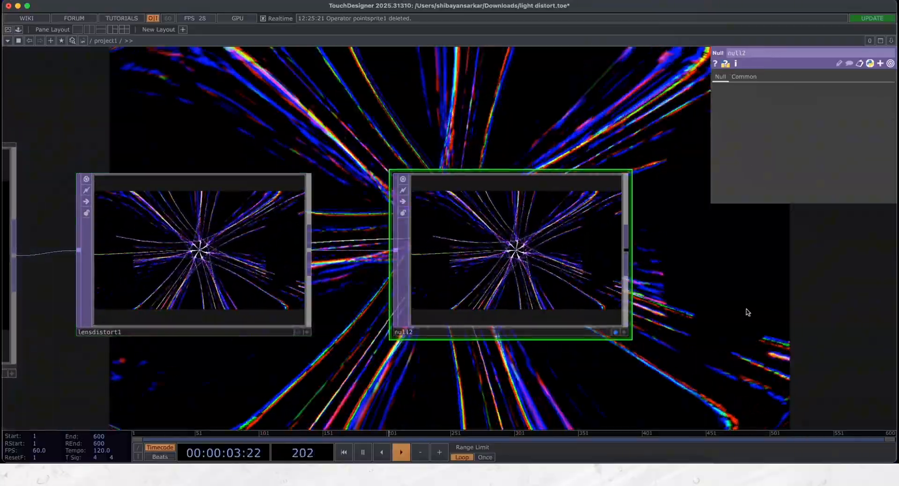
- Hide the parameters and move the nodes out of the way to examine the final visual in the background
drag(744, 311, 66, 296)
drag(418, 299, 191, 314)
scroll(359, 297, down, 10)
key(p)
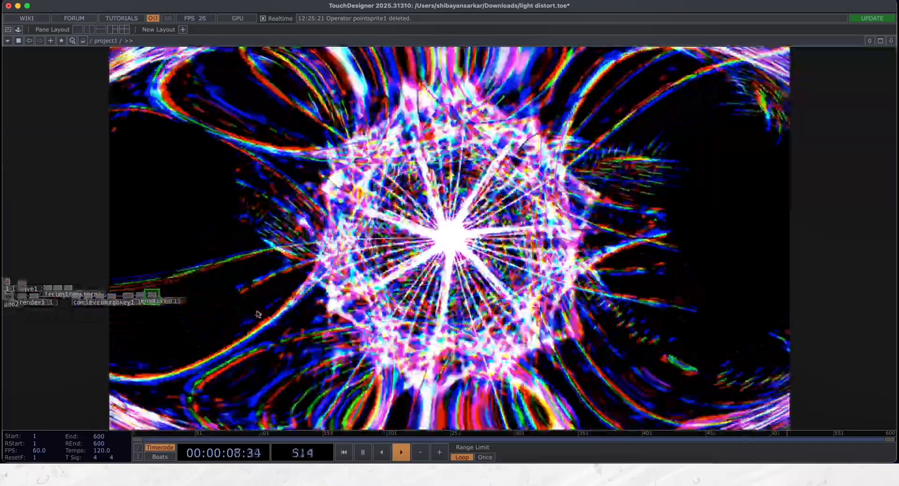
drag(340, 292, 294, 299)
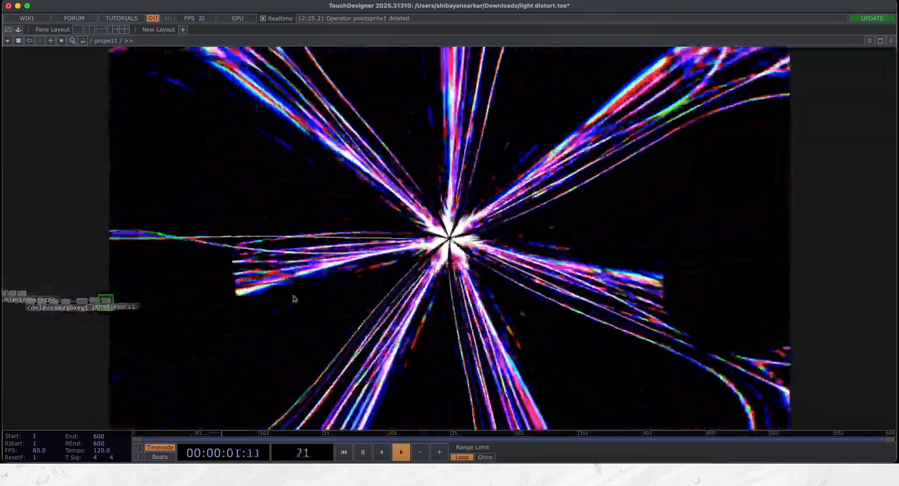